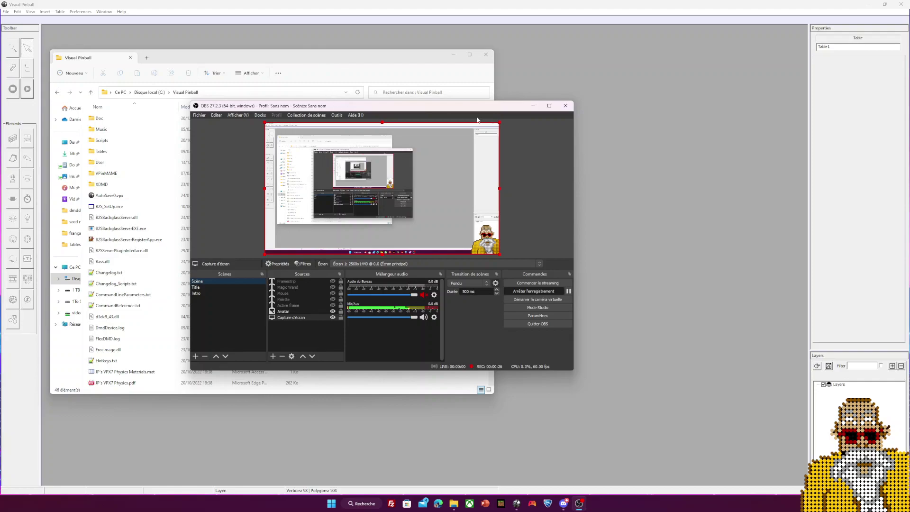
Step: Hide OBS and open the VPinMAME > dmddump folder in File Explorer
click(534, 107)
drag(245, 55, 309, 58)
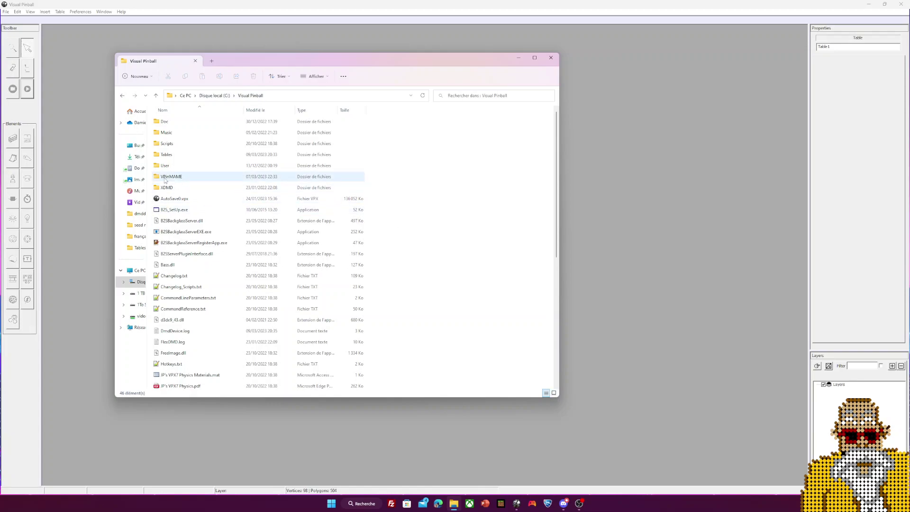
double_click(172, 177)
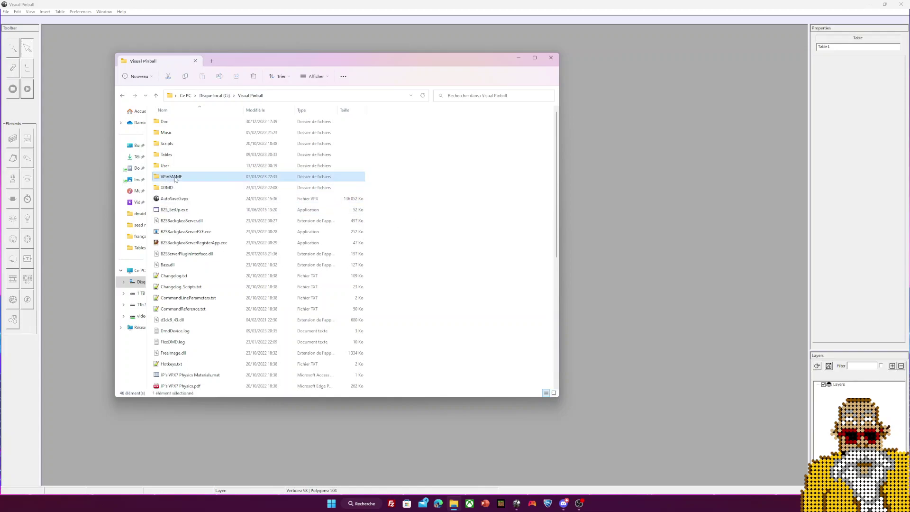
click(199, 166)
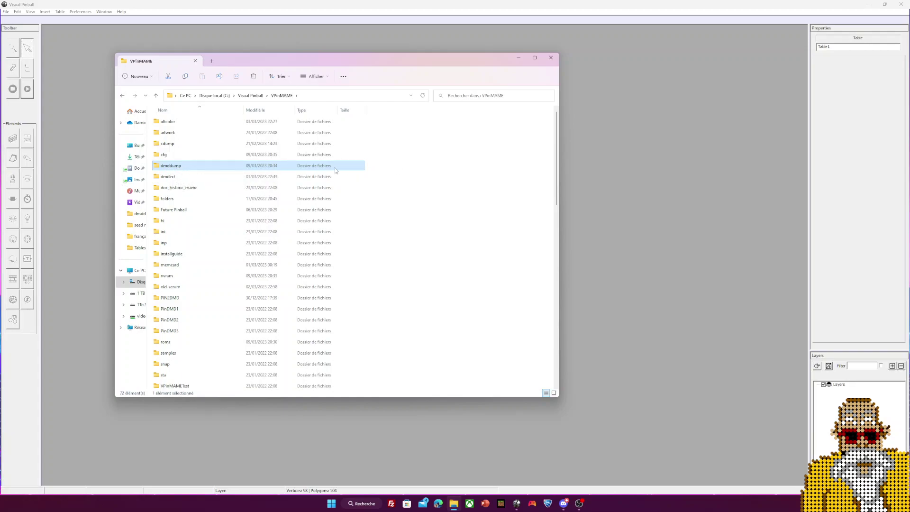
double_click(180, 168)
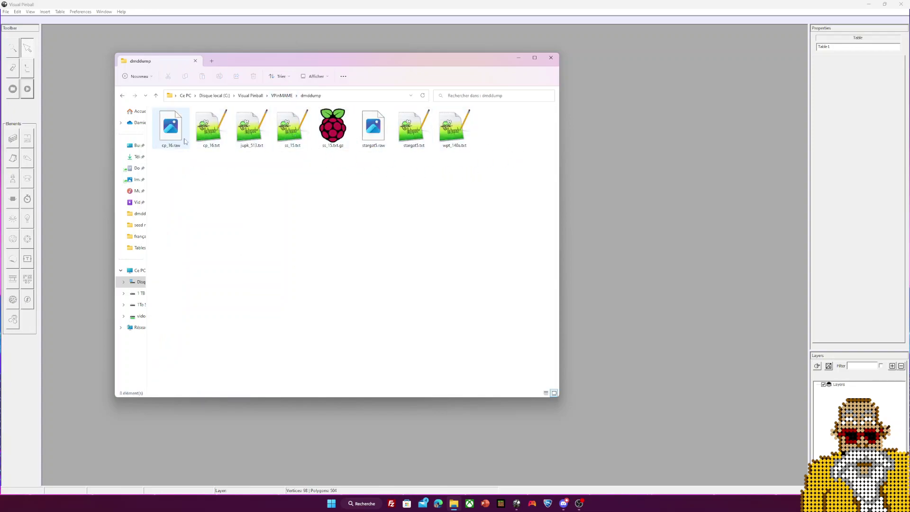
Step: Delete jupk_513.txt, go back up to VPinMAME and minimize File Explorer
click(254, 143)
key(Delete)
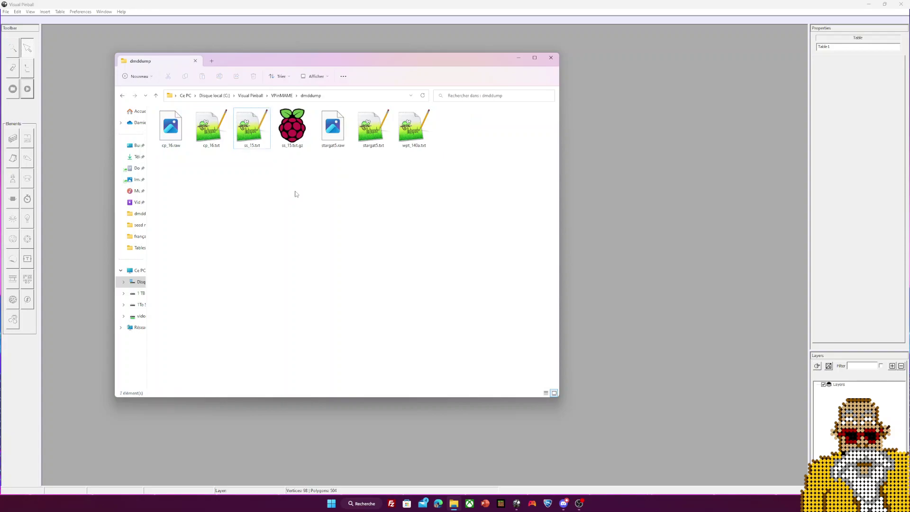
click(283, 95)
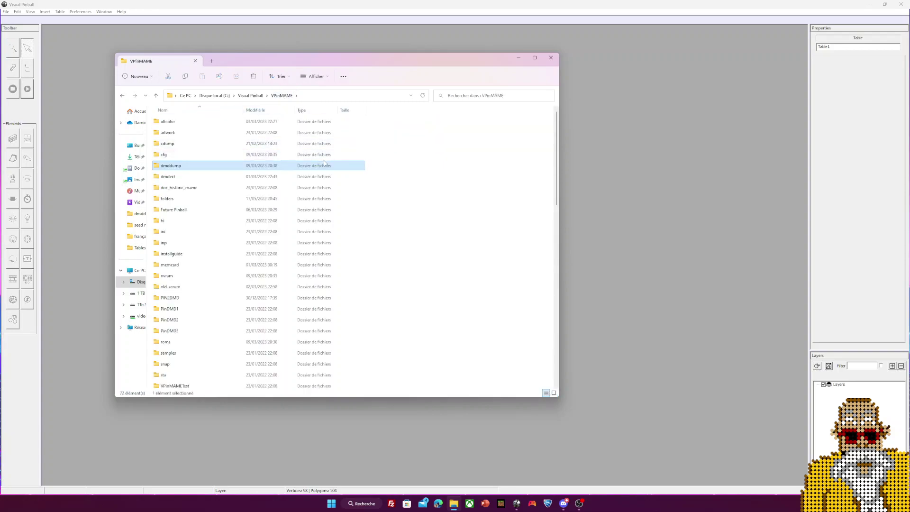
click(519, 58)
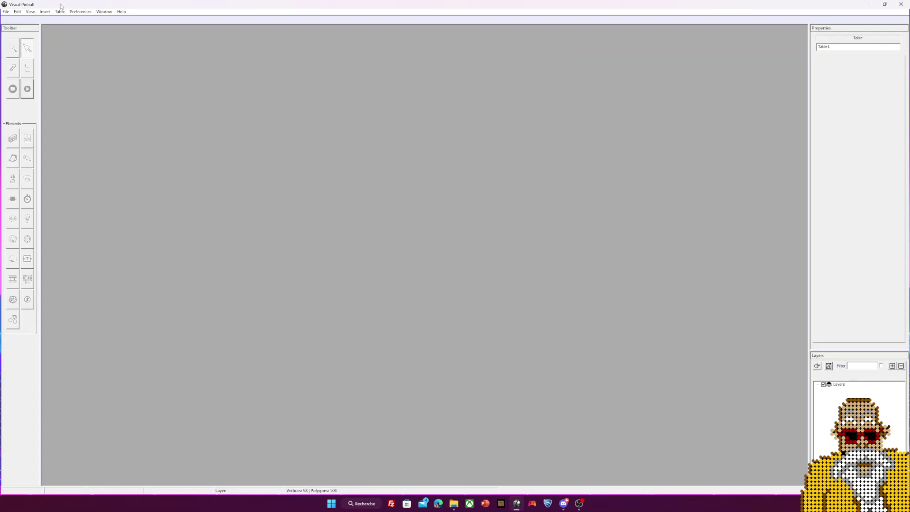
Step: Open the recent Jurassic Park table, keeping 2560x1440 windowed fullscreen in Video/Graphics Options
click(5, 11)
click(69, 83)
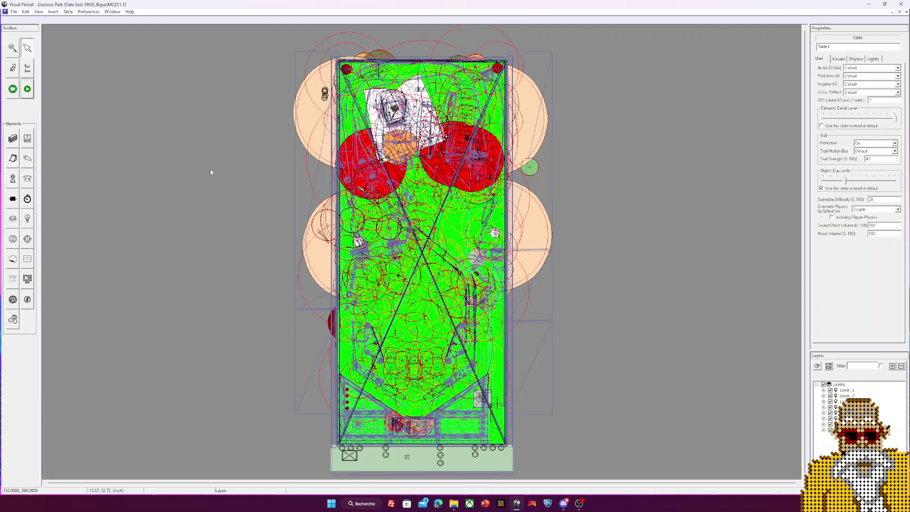
click(89, 12)
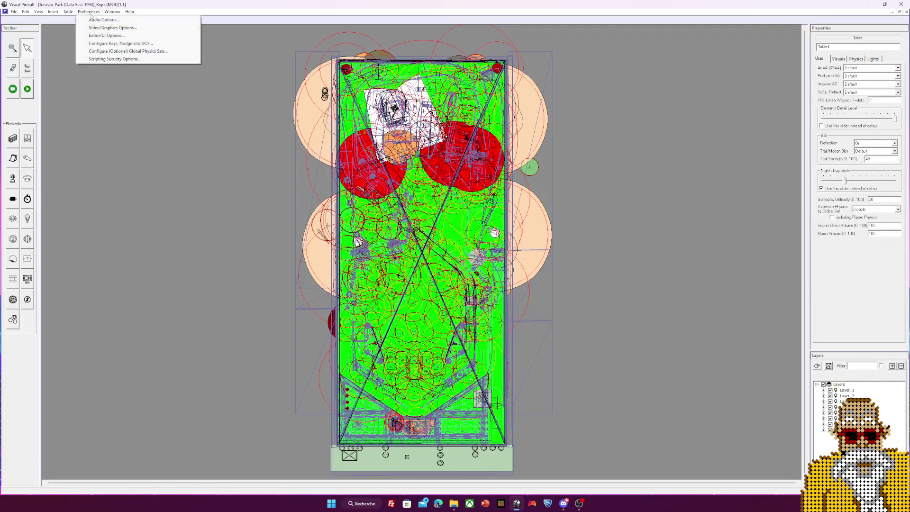
click(96, 28)
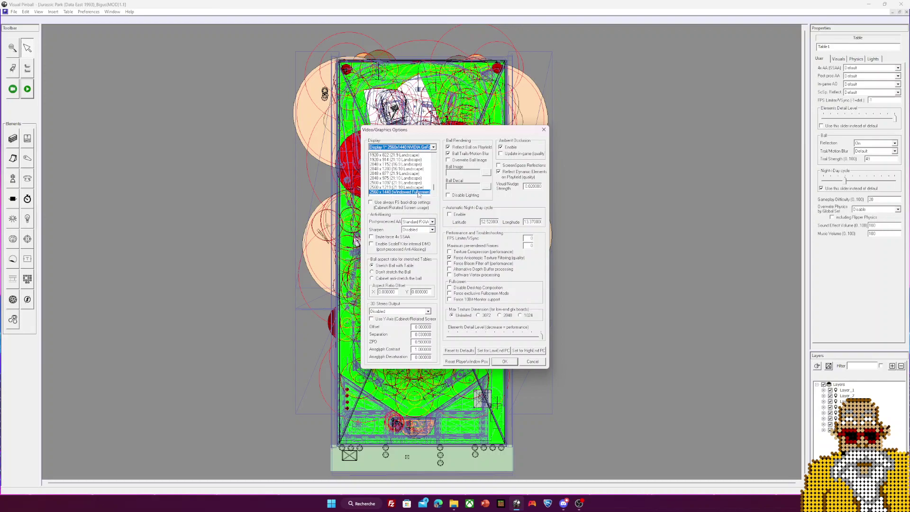
click(456, 294)
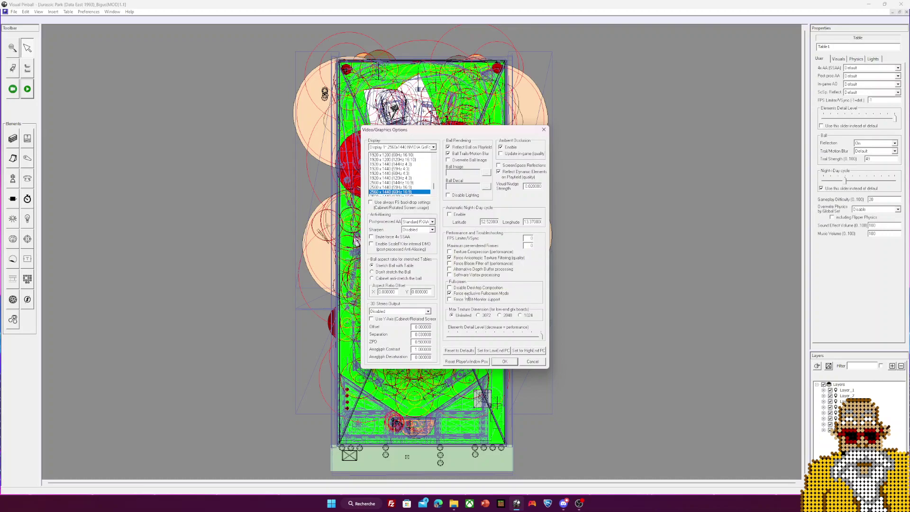
click(457, 294)
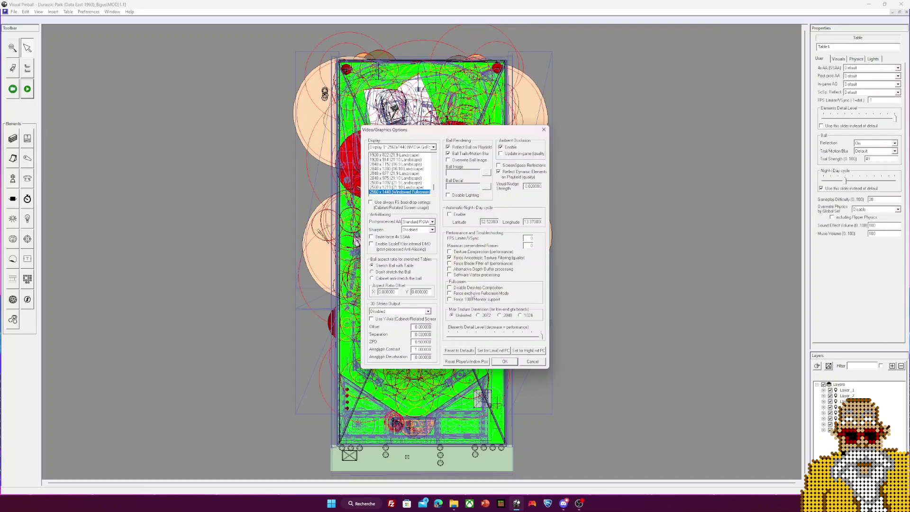
click(505, 361)
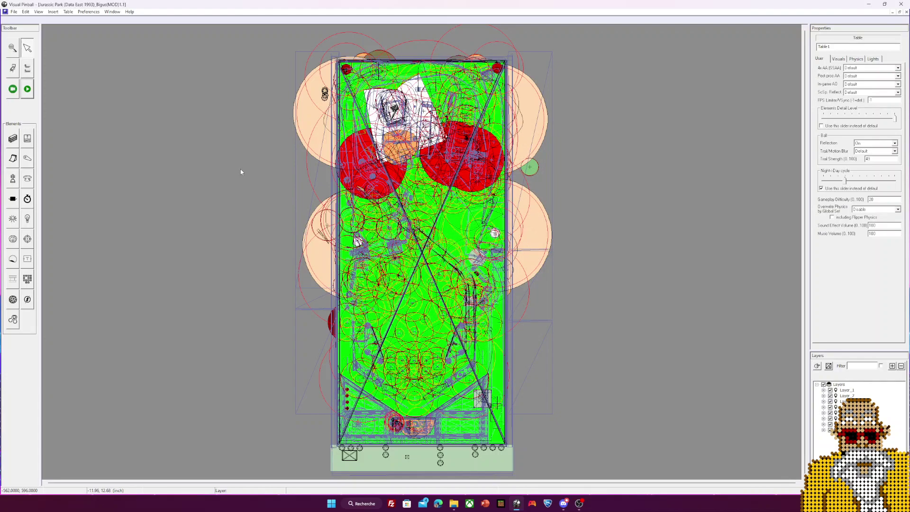
Step: Play the Jurassic Park table with F5, trying Colorize DMD in VPinMAME options, then cancelling
key(F5)
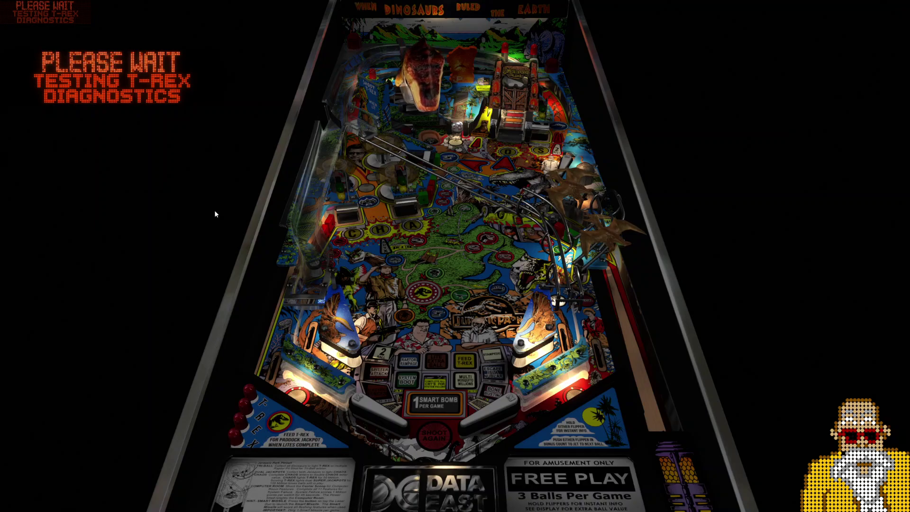
key(F1)
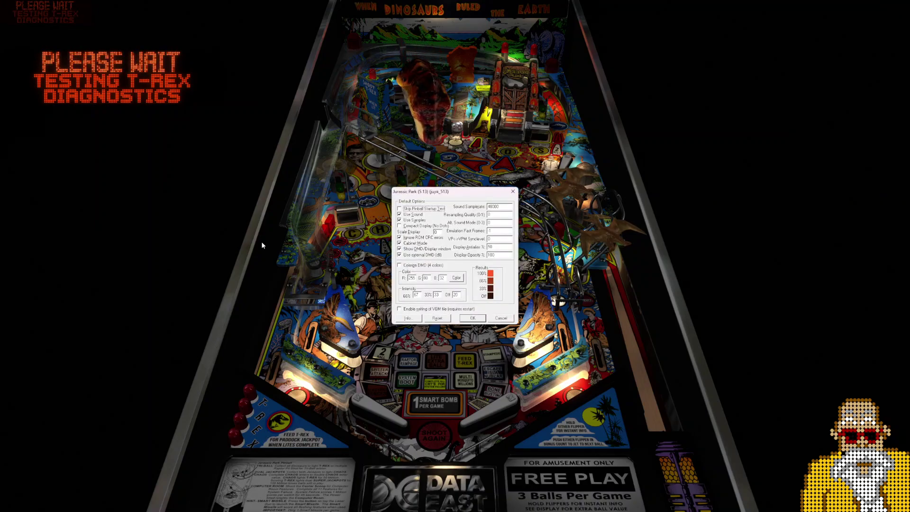
drag(449, 194, 426, 187)
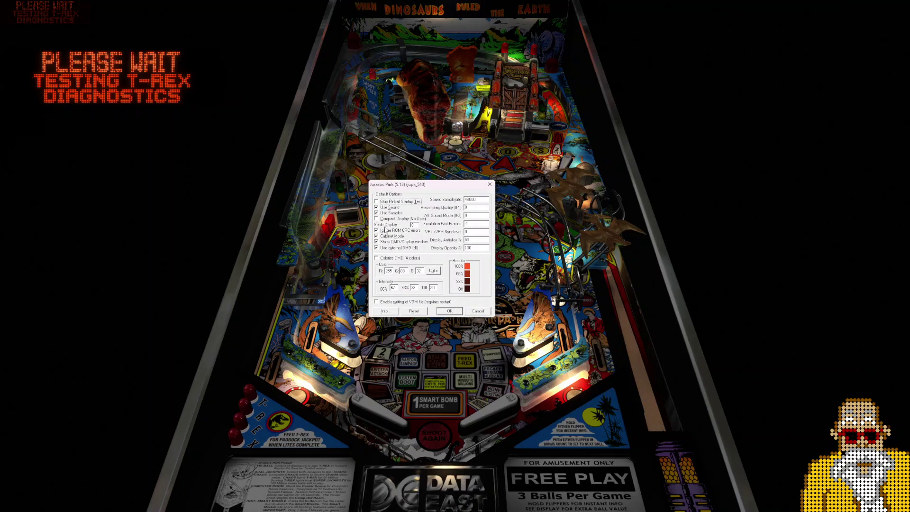
click(389, 262)
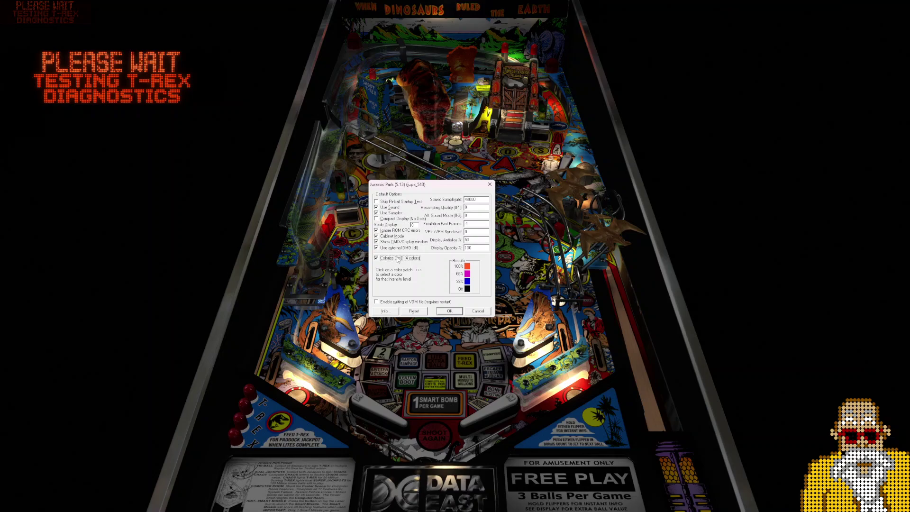
click(390, 243)
click(478, 311)
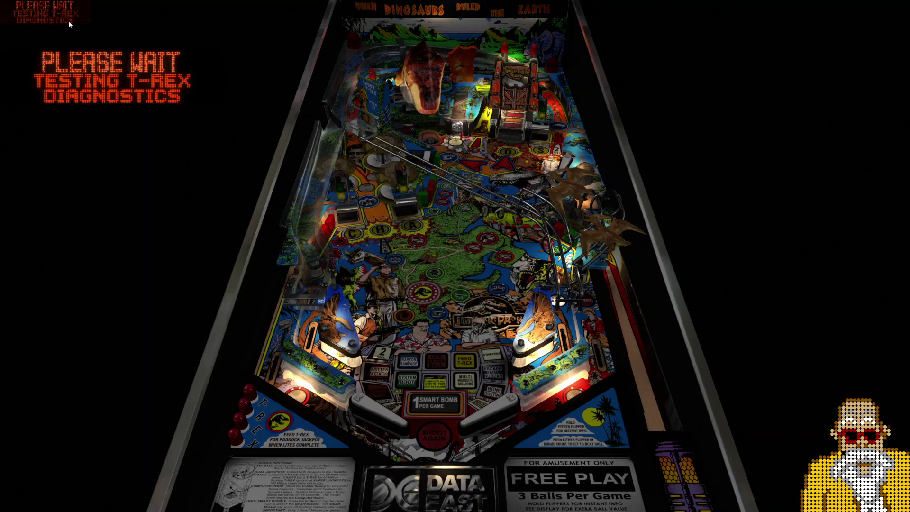
Step: Move the DMD window aside, insert a coin with 5 and start with 1
drag(64, 18, 89, 15)
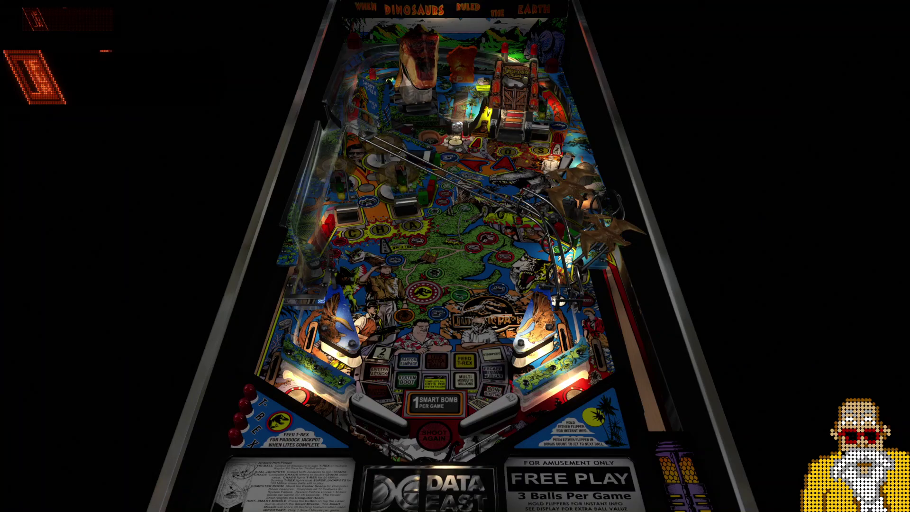
key(5)
key(5)
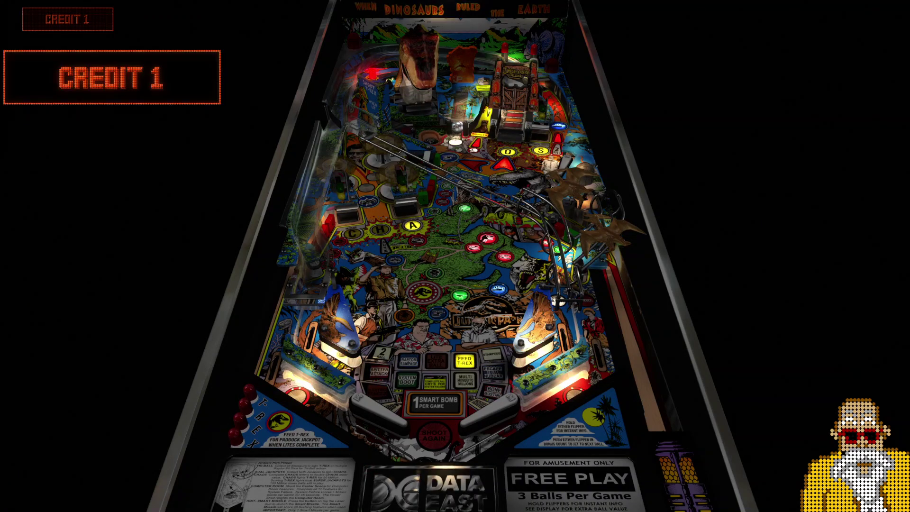
key(1)
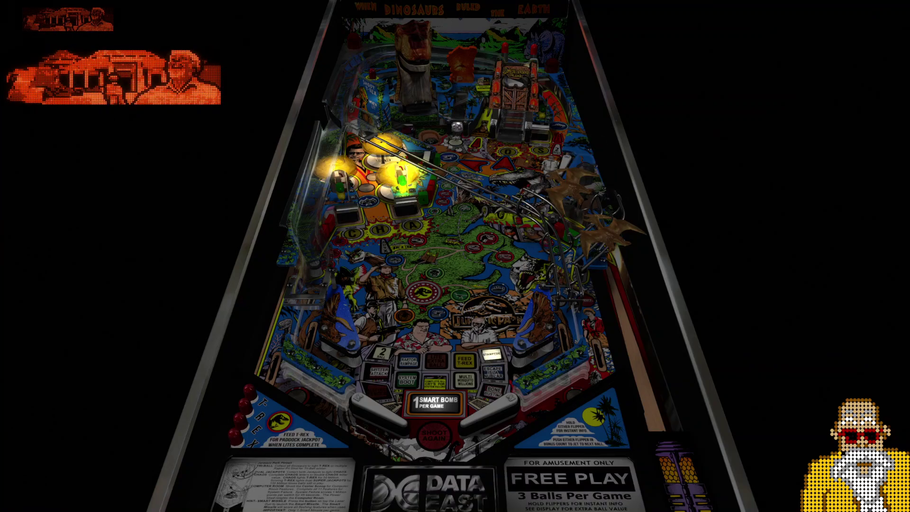
Step: Flip the ball with both flippers up to 12,409,590 points, then pause with Escape
key(1)
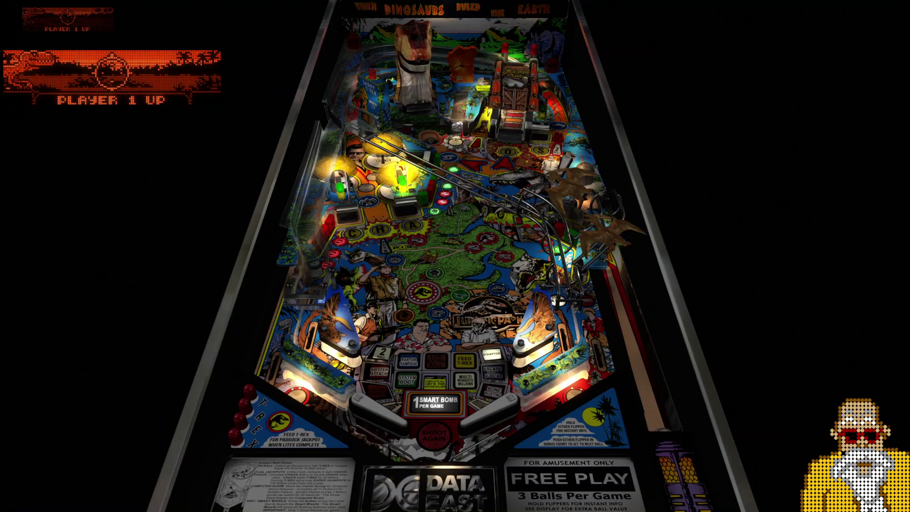
key(Shift_R)
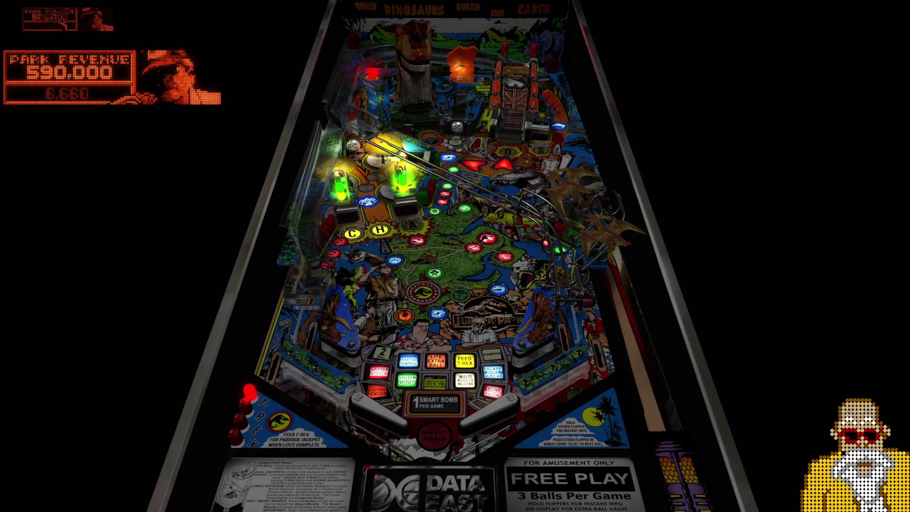
key(shift)
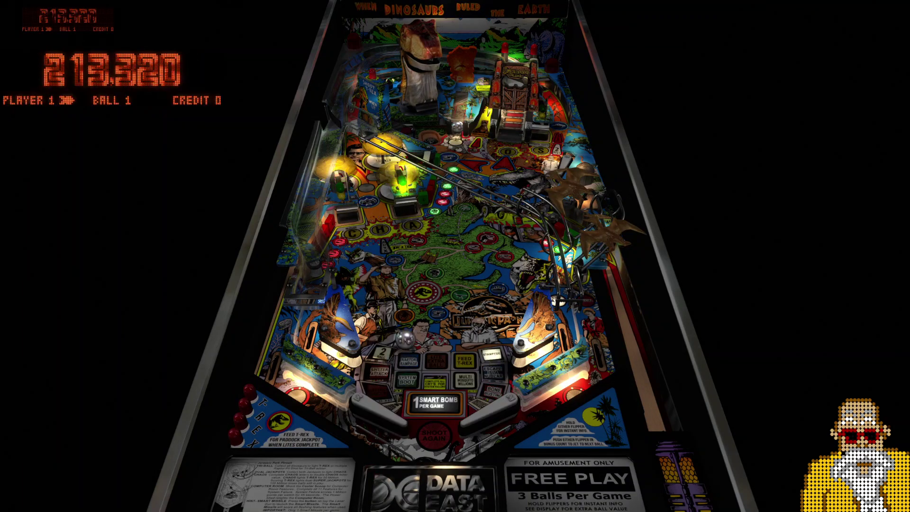
key(shift)
key(shift)
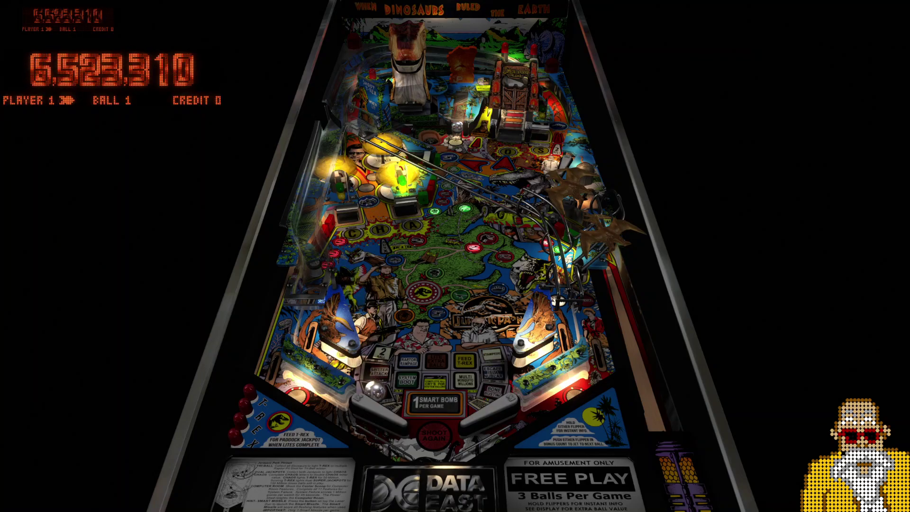
key(Shift_L)
key(Shift_L)
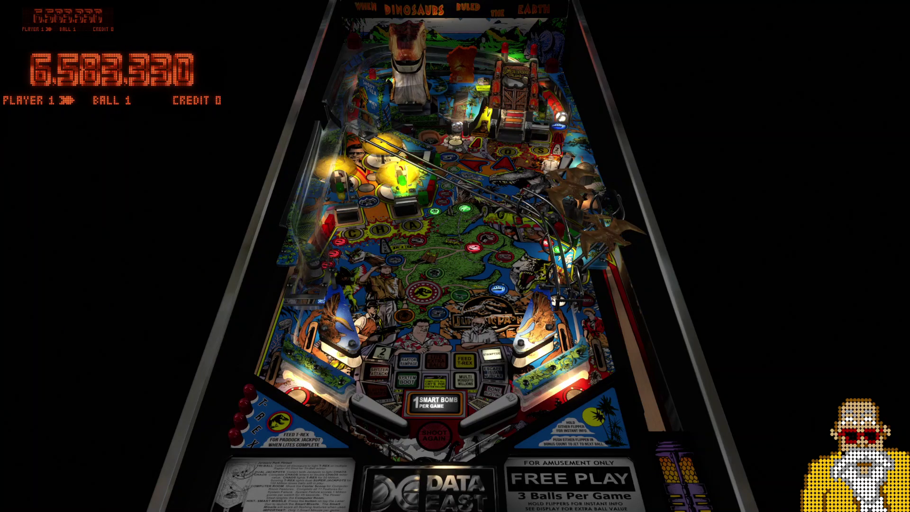
key(Shift_R)
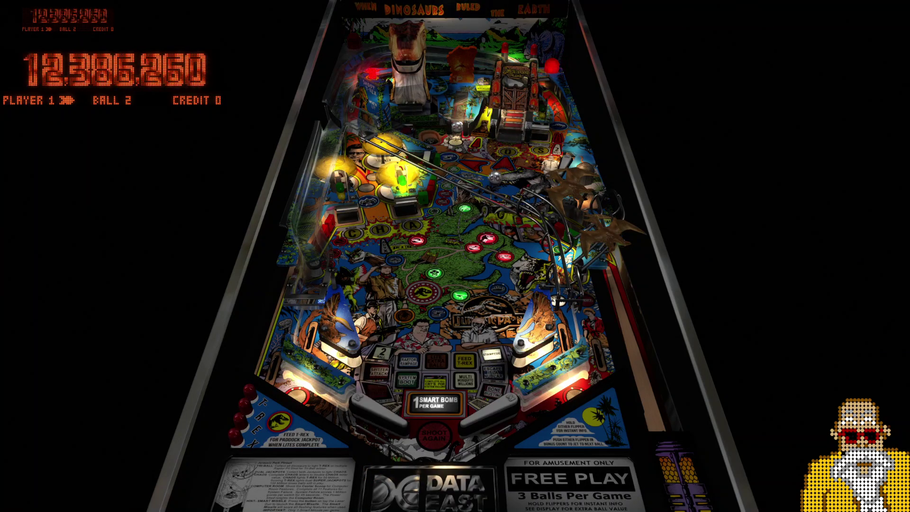
key(Shift_R)
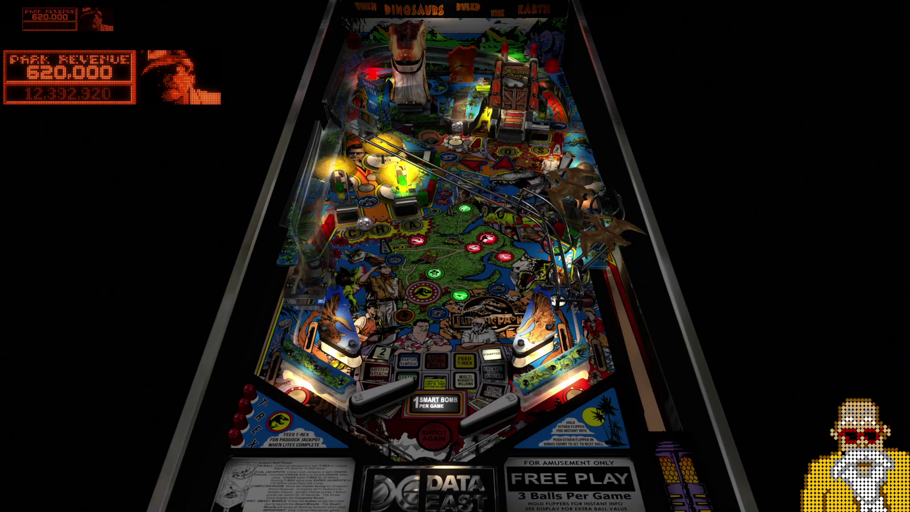
key(Shift_L)
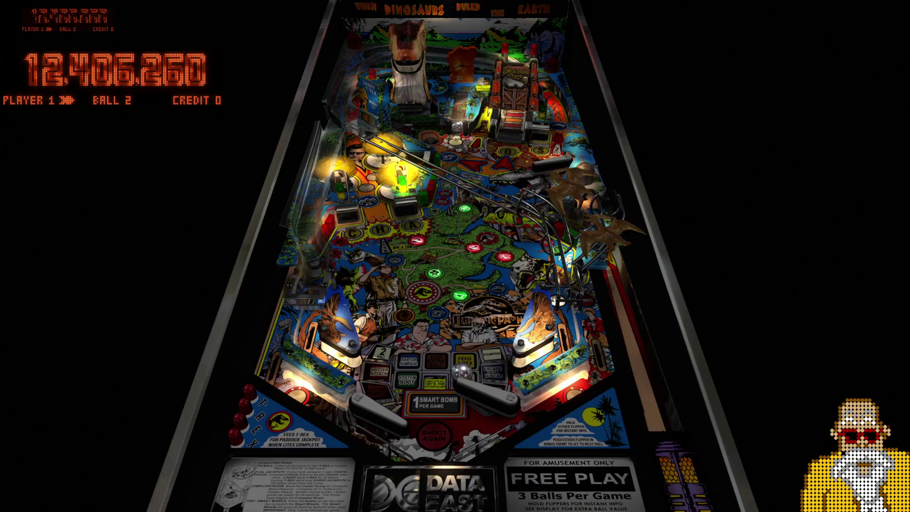
key(Shift_R)
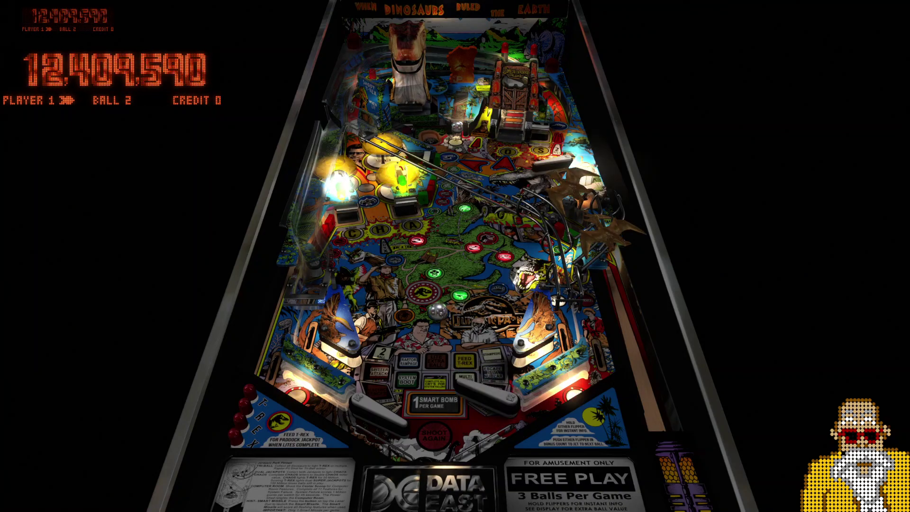
key(Escape)
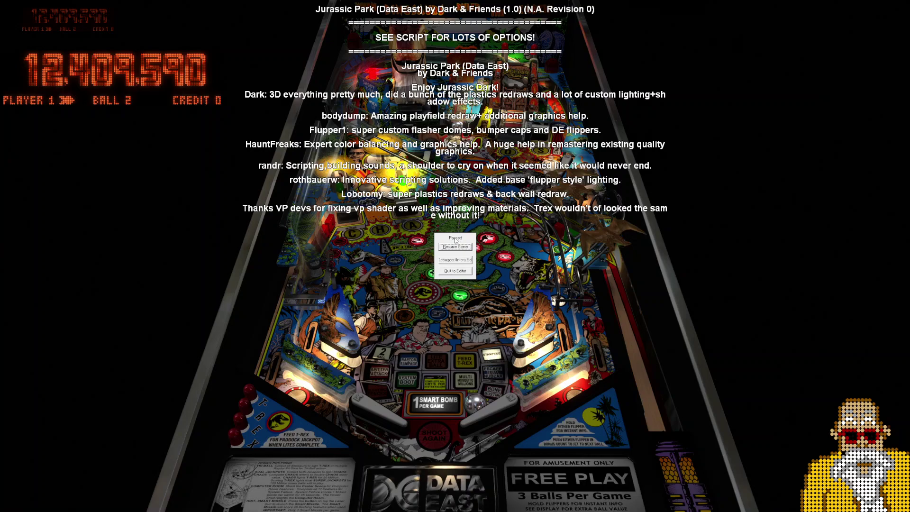
Step: Open the Debugger, move it to the upper right, and resume play on the table
click(452, 264)
drag(471, 194, 538, 175)
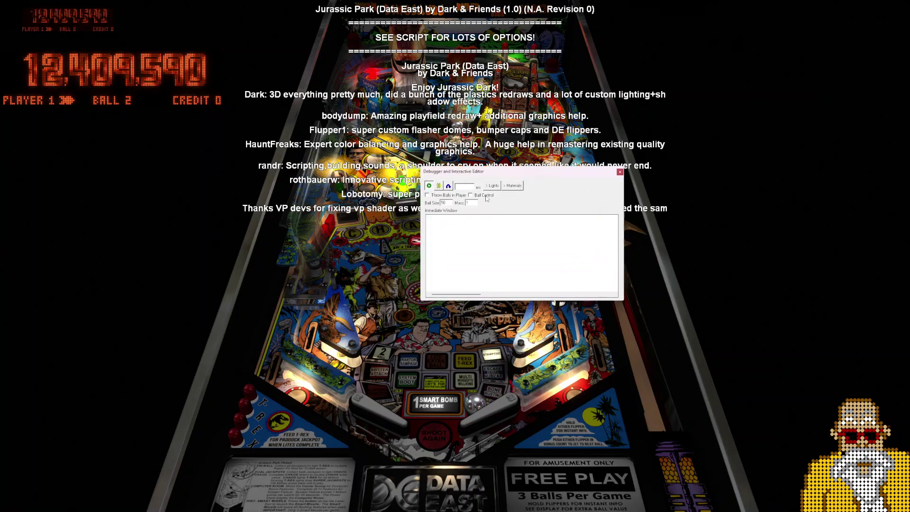
drag(474, 171, 715, 103)
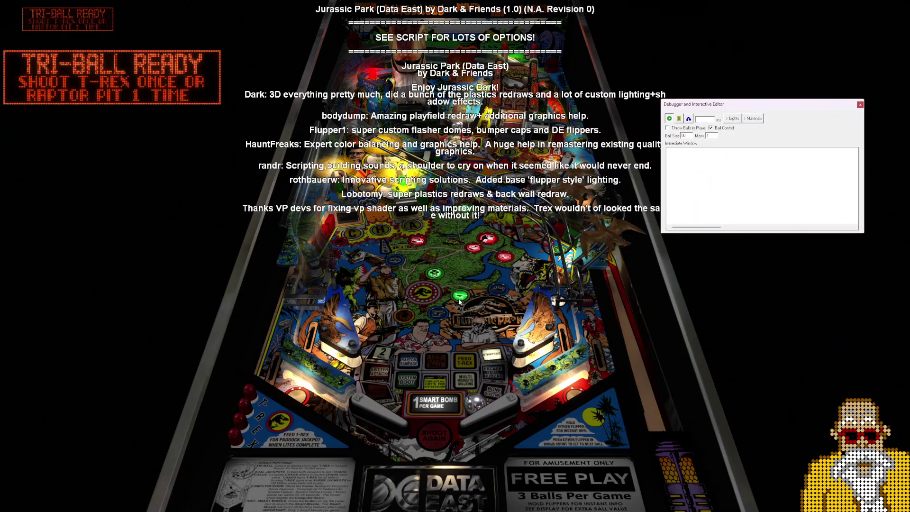
click(436, 312)
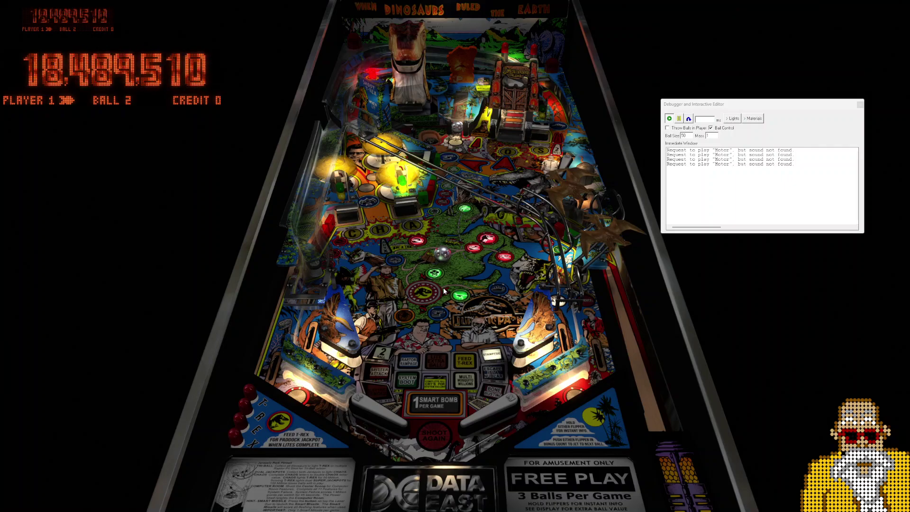
Step: Quit the game to the table editor and open File Explorer on OneDrive
key(Escape)
click(443, 271)
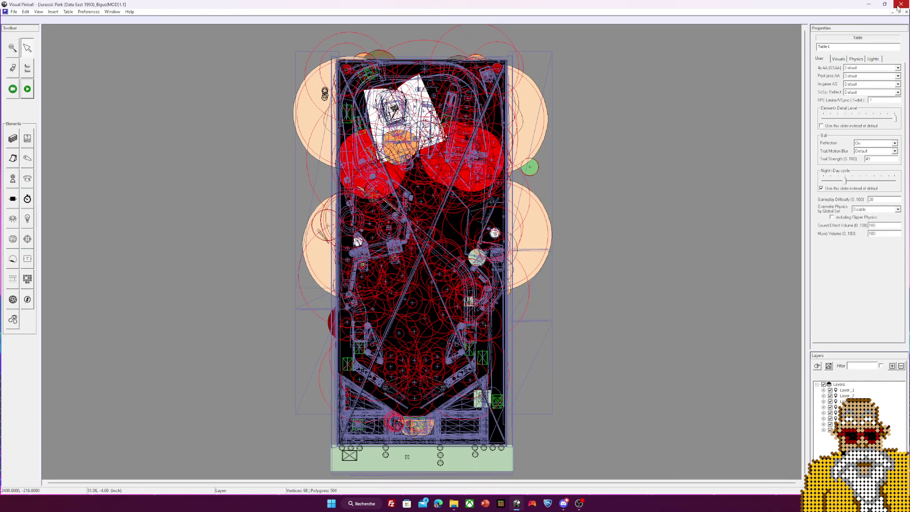
click(454, 504)
click(139, 122)
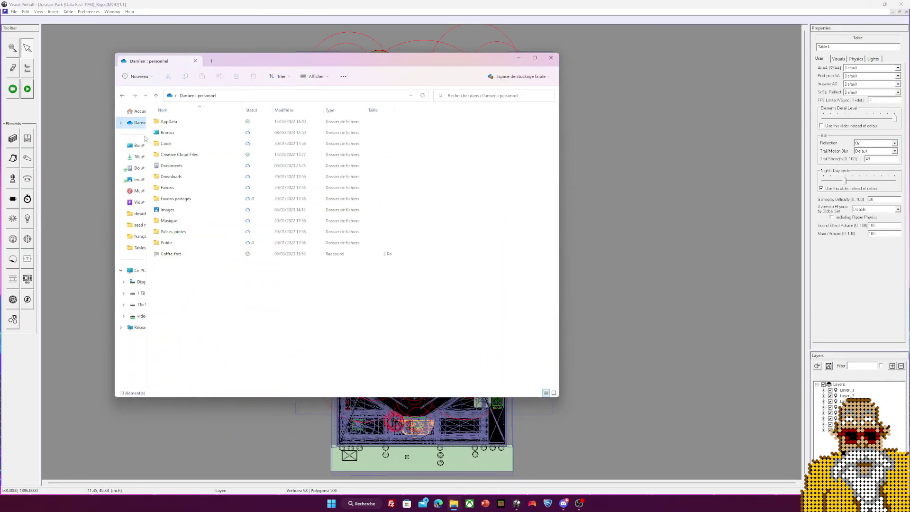
Step: Browse to Bureau > Colorisation > ColorizingDMD and launch ColorizingDMD.exe
click(190, 132)
double_click(180, 124)
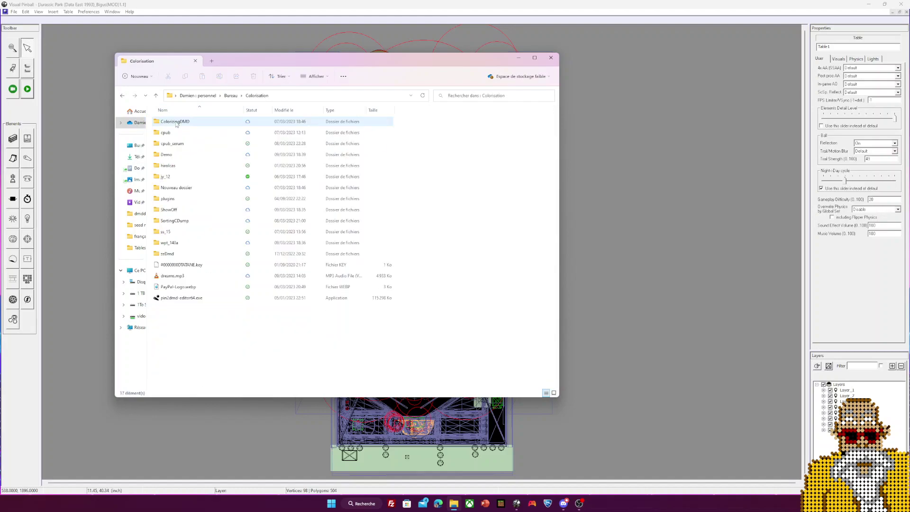
double_click(181, 126)
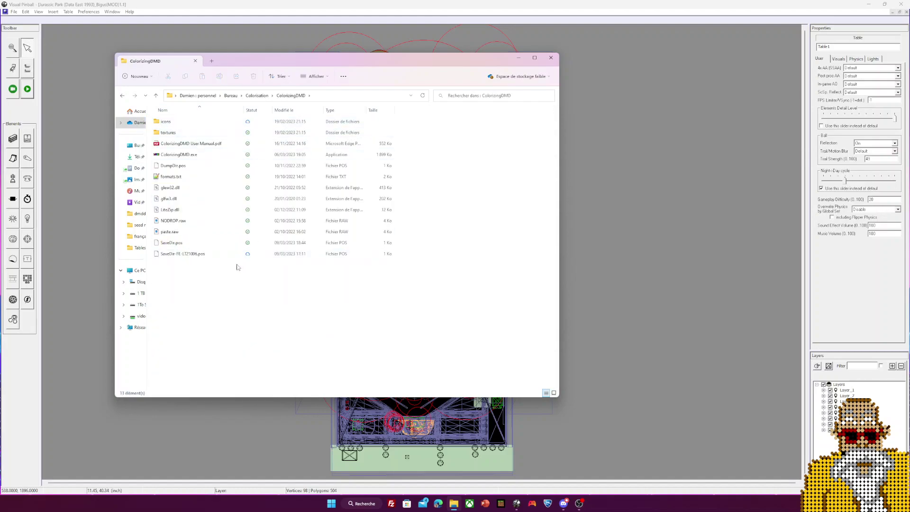
double_click(179, 156)
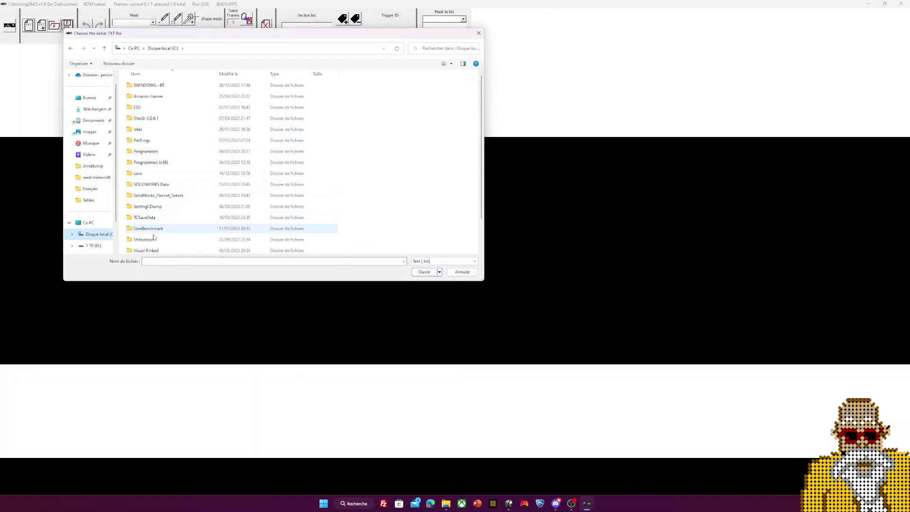
Step: Open jupk_513.txt from C:\Visual Pinball\VPinMAME\dmddump, loading its 1053 frames
double_click(153, 250)
double_click(151, 142)
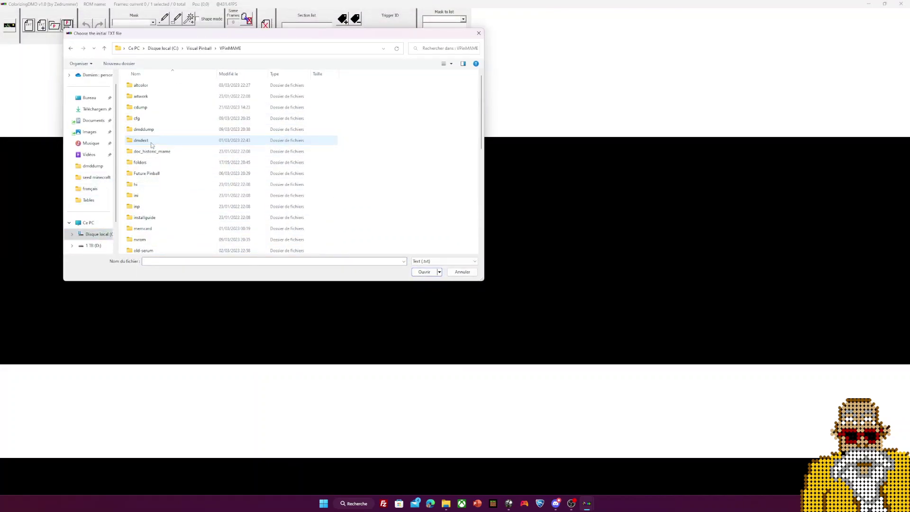
double_click(142, 130)
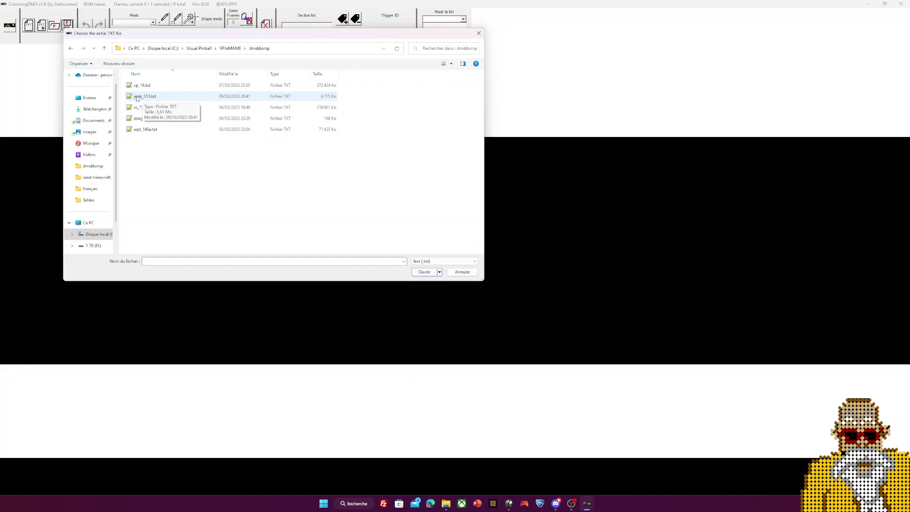
click(148, 98)
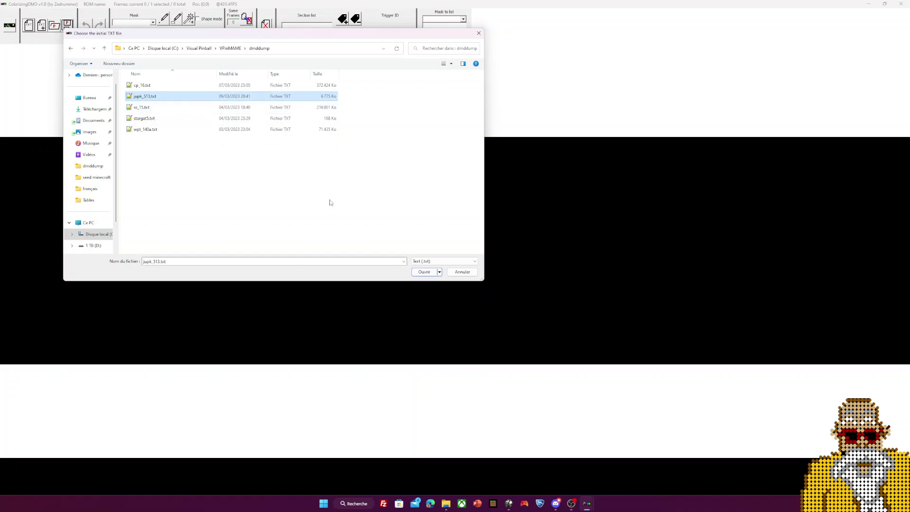
click(423, 272)
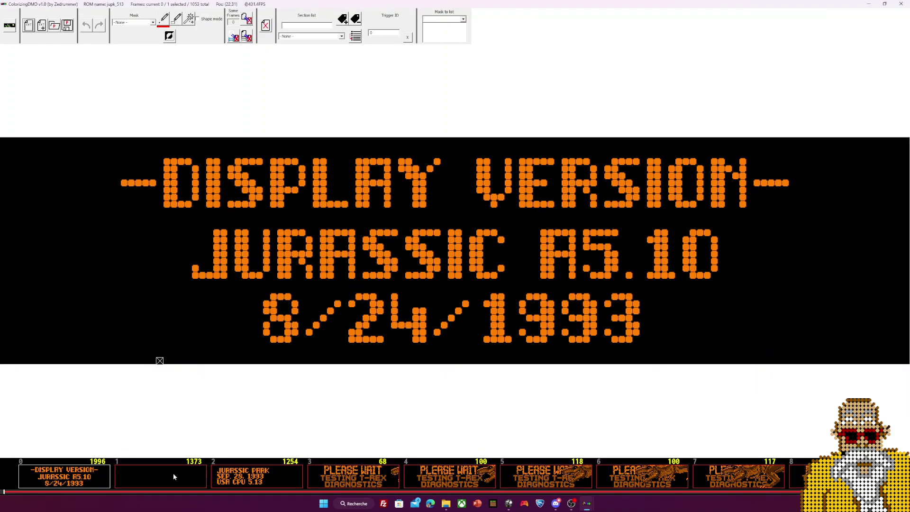
Step: Step through frame thumbnails 1, 2 and 3, ending on the PLEASE WAIT screen
click(144, 477)
click(256, 477)
click(364, 479)
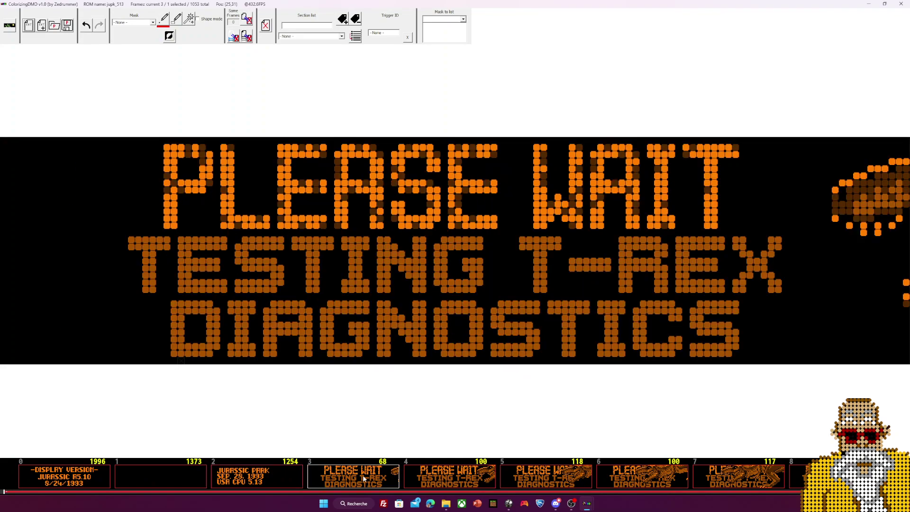
click(244, 483)
click(353, 480)
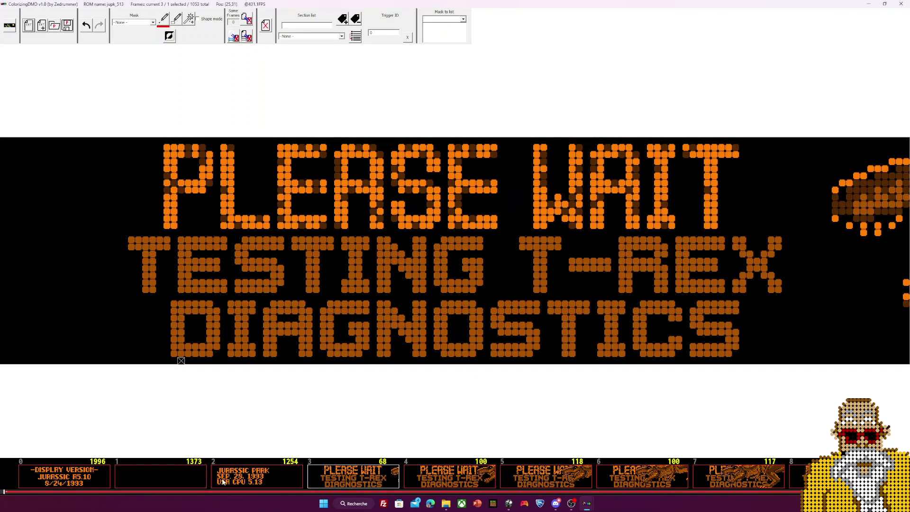
Step: Scroll the bottom frame strip down to later frames
scroll(220, 479, down, 2)
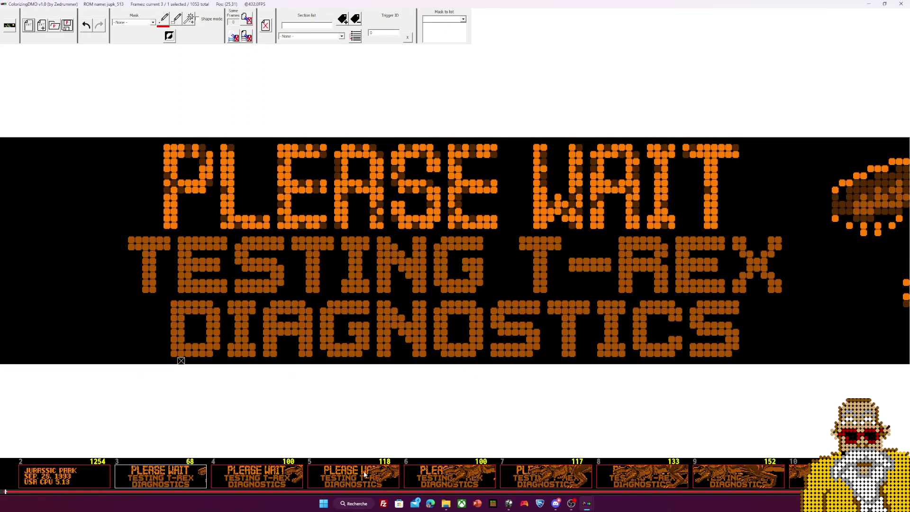
scroll(170, 477, down, 20)
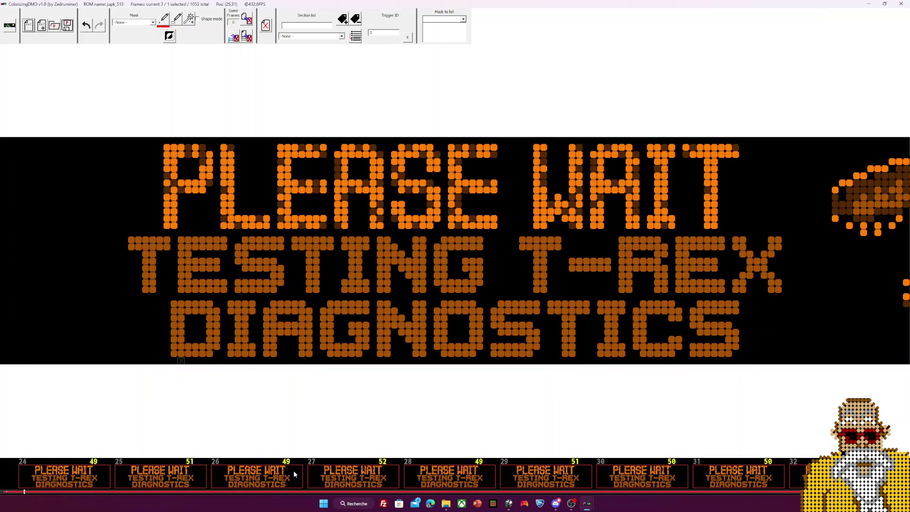
scroll(370, 473, down, 20)
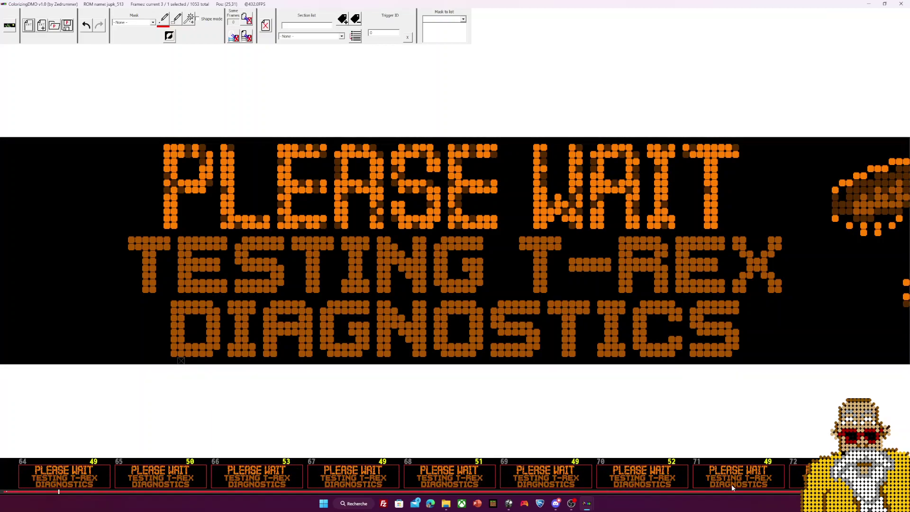
scroll(312, 481, down, 20)
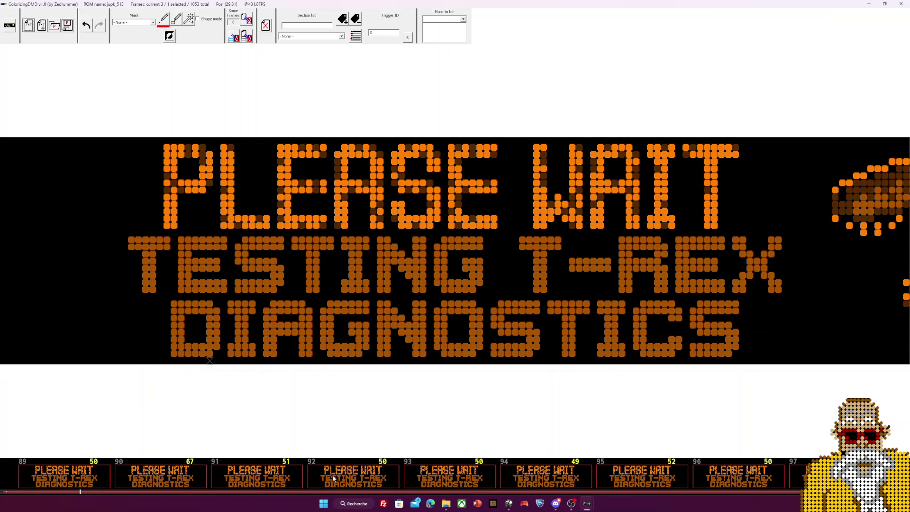
Step: Scroll the frame strip forward to frames 229–237, reaching the INSERT COINS frame 233
scroll(333, 478, down, 3)
scroll(333, 479, down, 4)
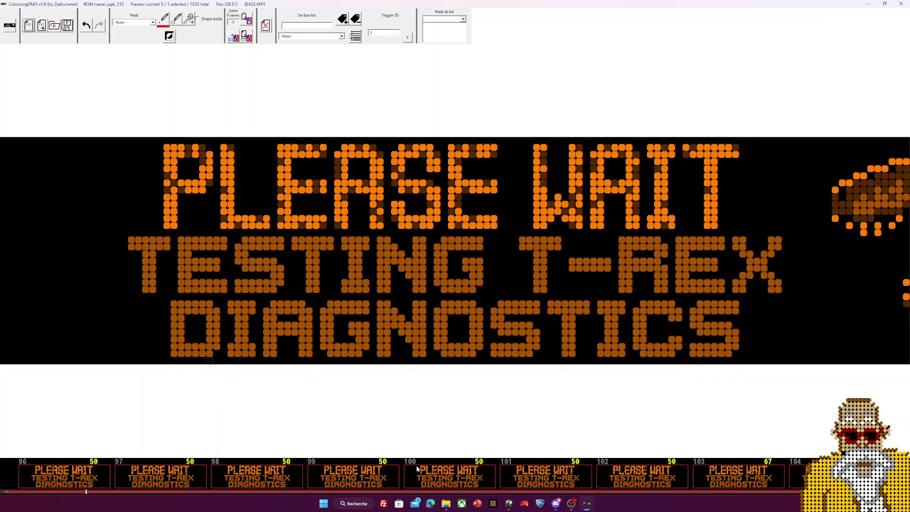
scroll(314, 474, down, 2)
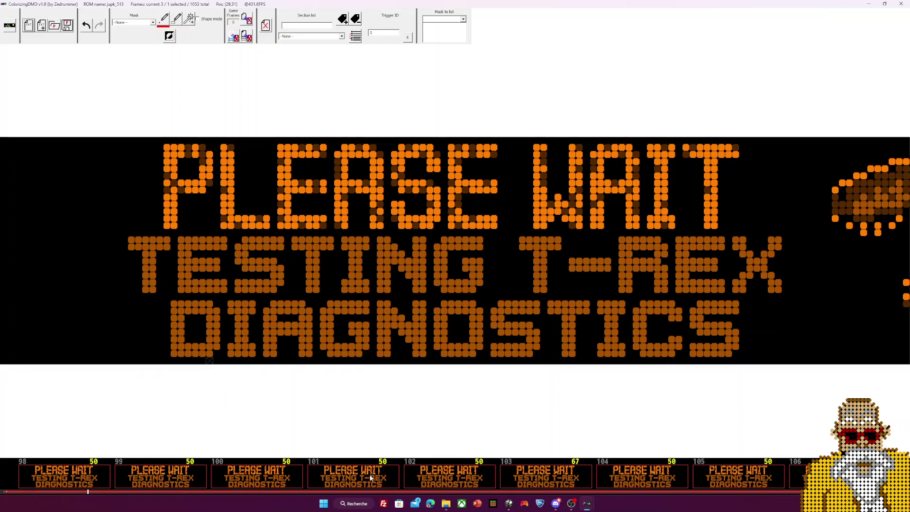
scroll(371, 478, down, 10)
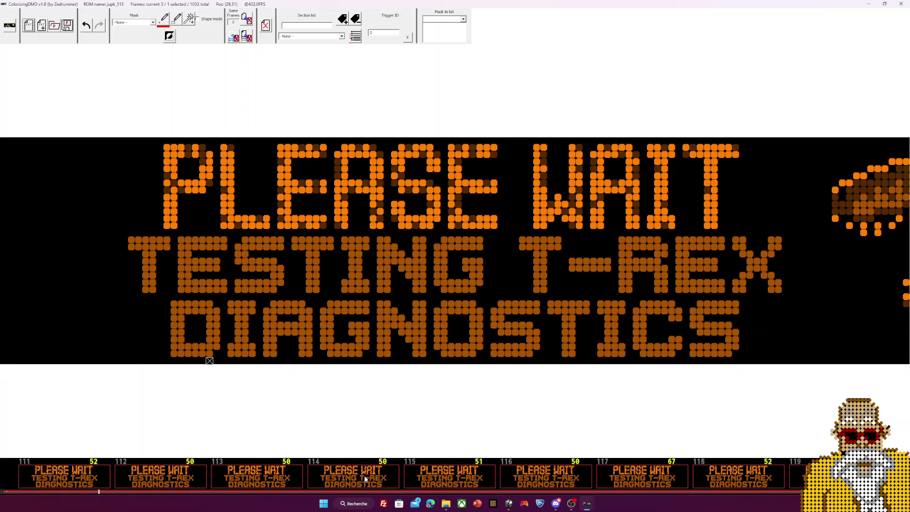
scroll(374, 471, down, 20)
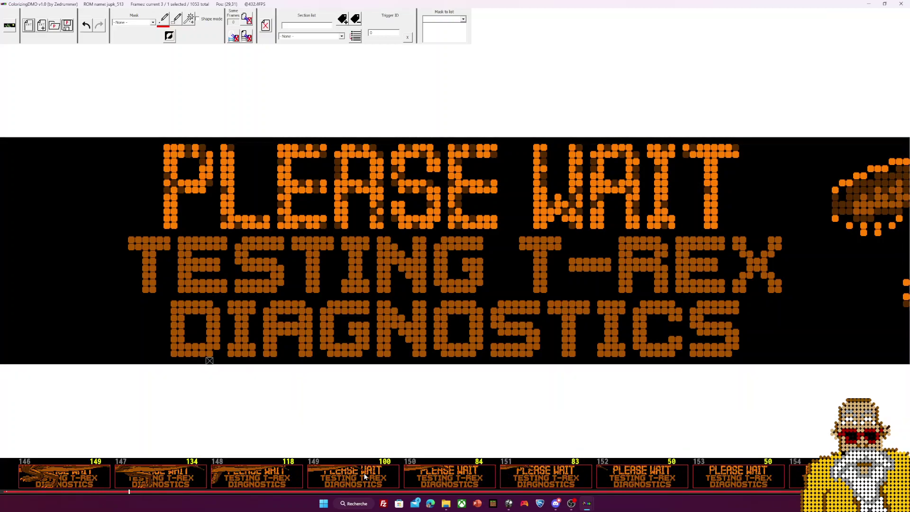
scroll(364, 475, down, 10)
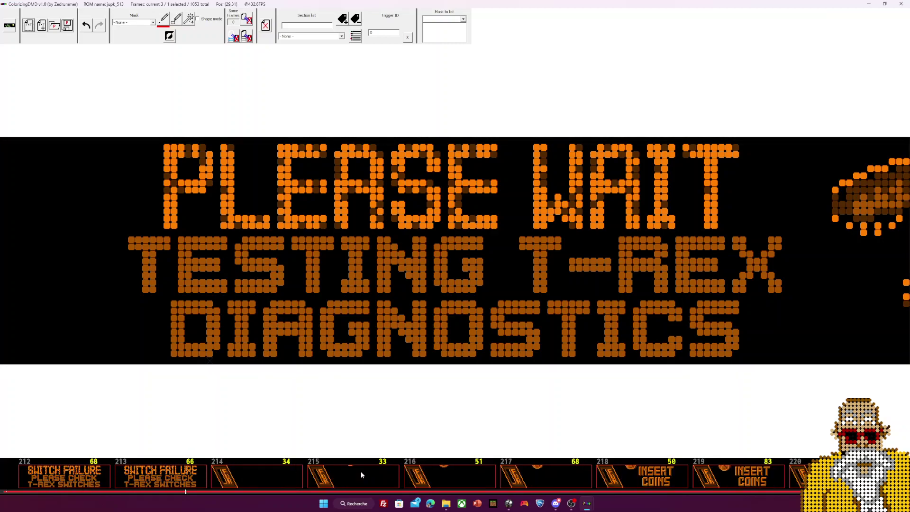
scroll(362, 474, down, 2)
scroll(234, 479, down, 2)
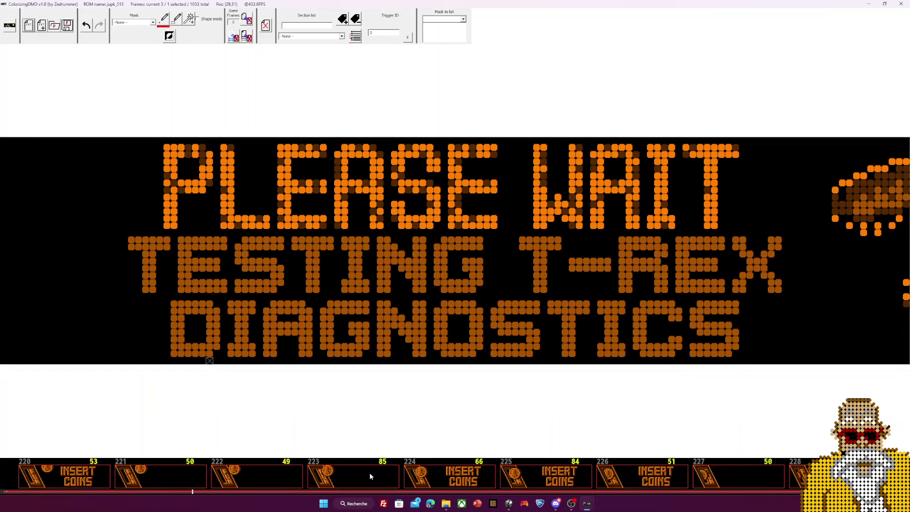
scroll(446, 478, down, 1)
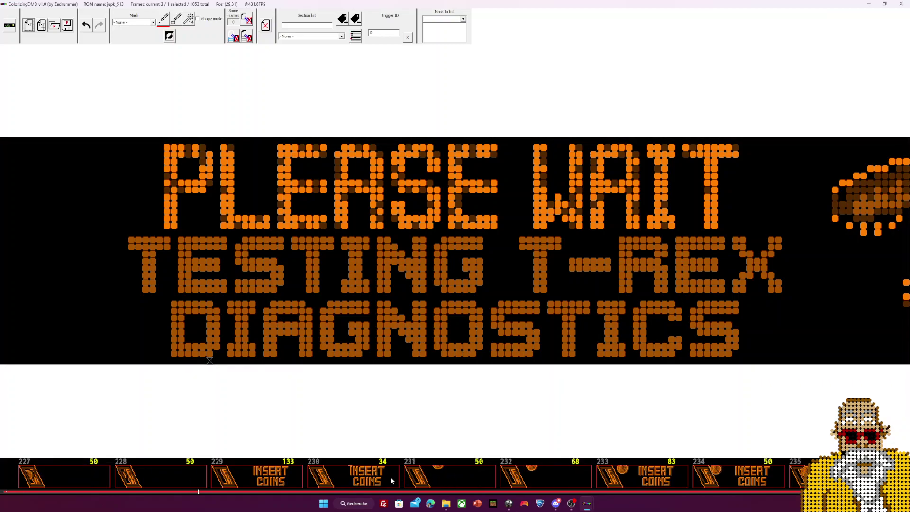
scroll(374, 478, down, 2)
click(454, 483)
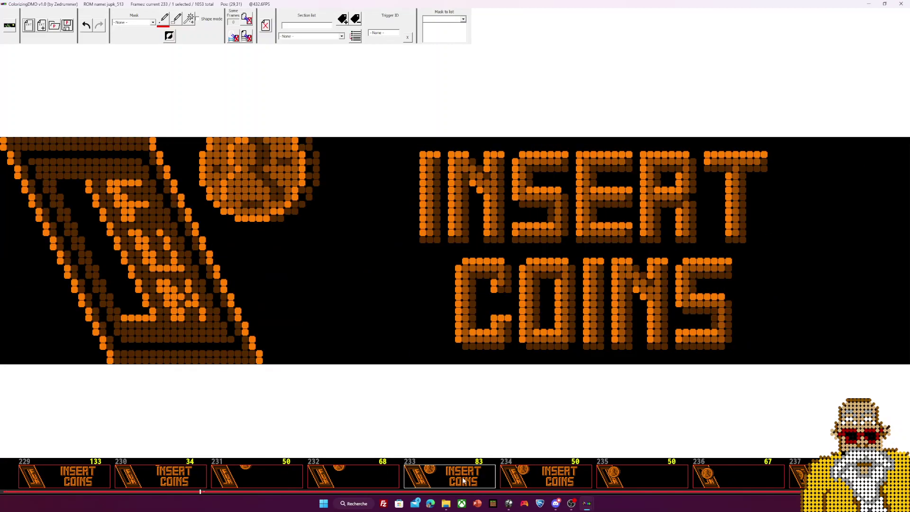
scroll(456, 470, down, 1)
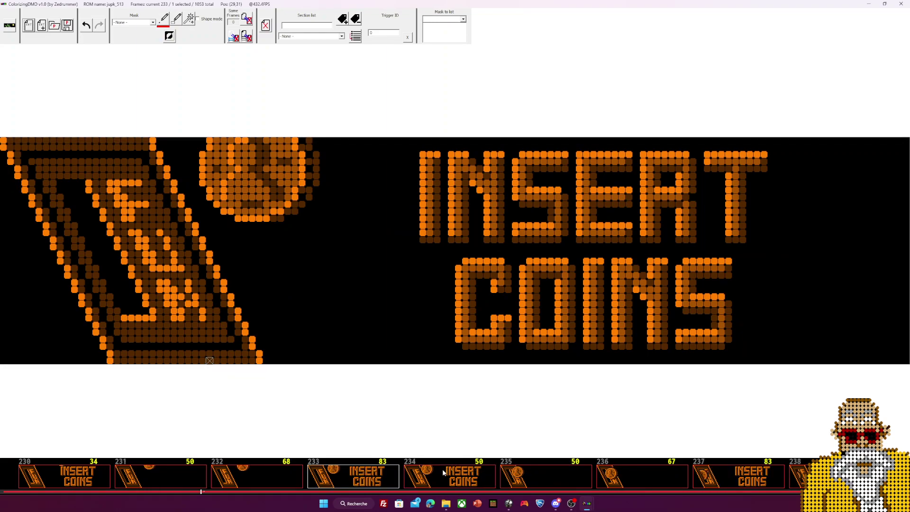
scroll(456, 479, down, 20)
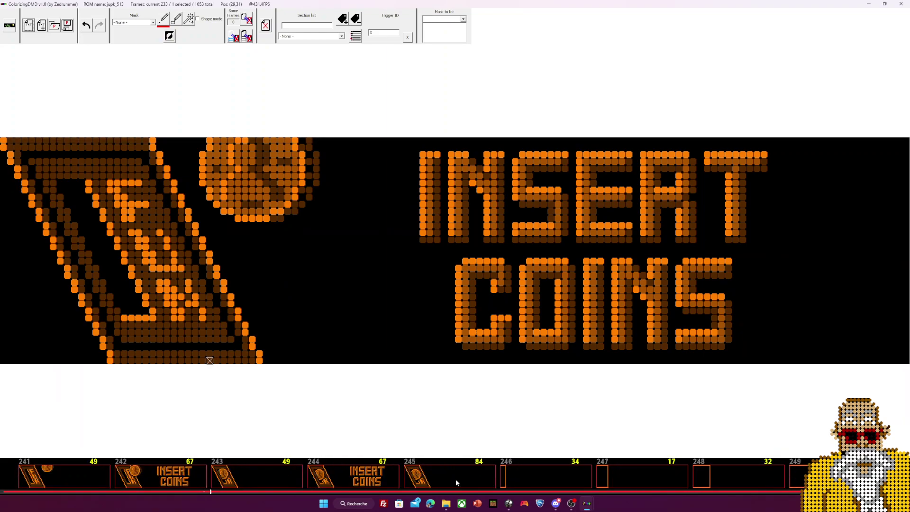
scroll(457, 479, down, 1)
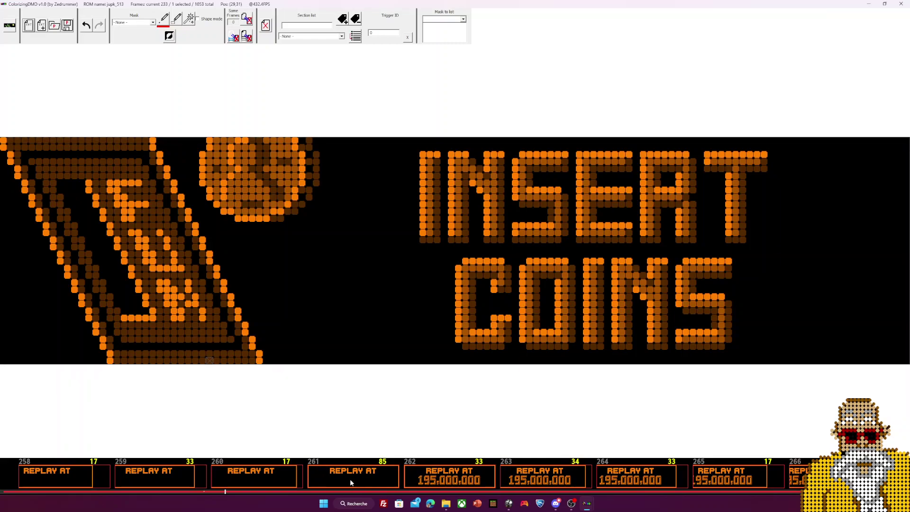
scroll(350, 479, down, 7)
scroll(351, 482, up, 1)
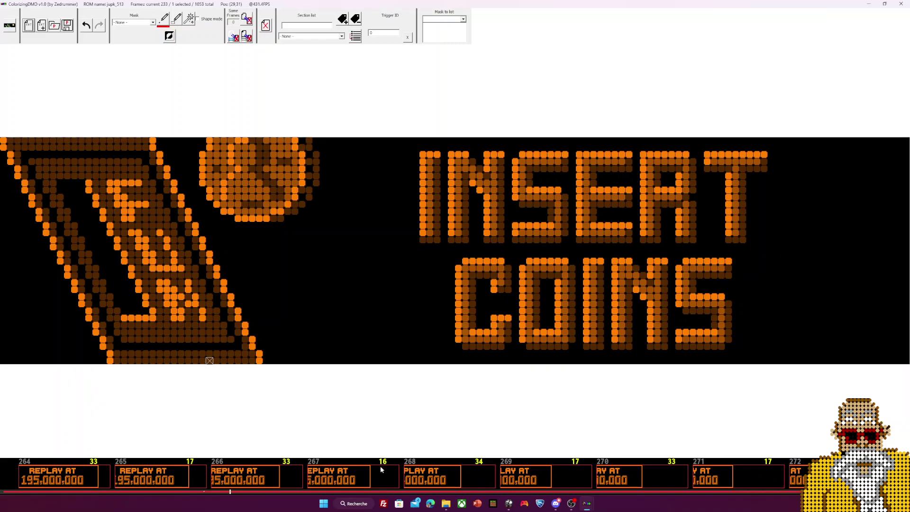
click(283, 477)
Step: Display the REPLAY AT frame 268 and browse along the frame strip
click(364, 474)
click(432, 479)
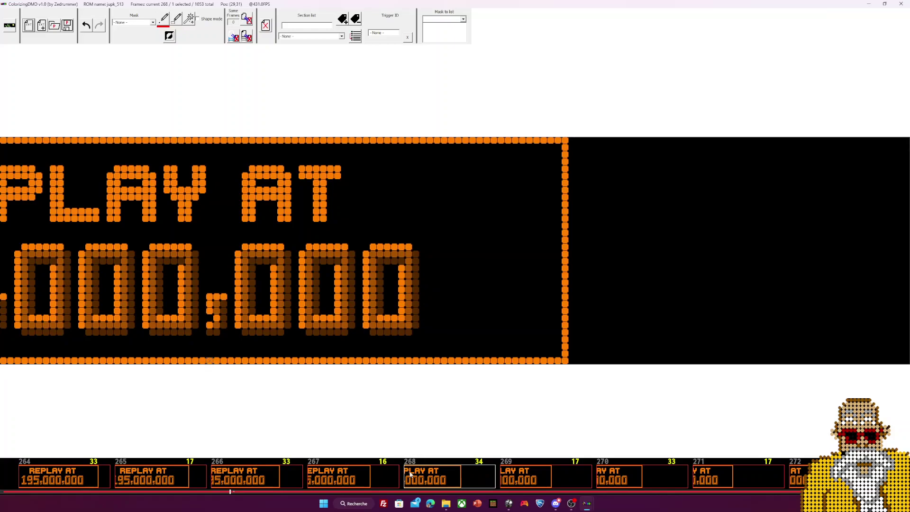
scroll(448, 476, down, 6)
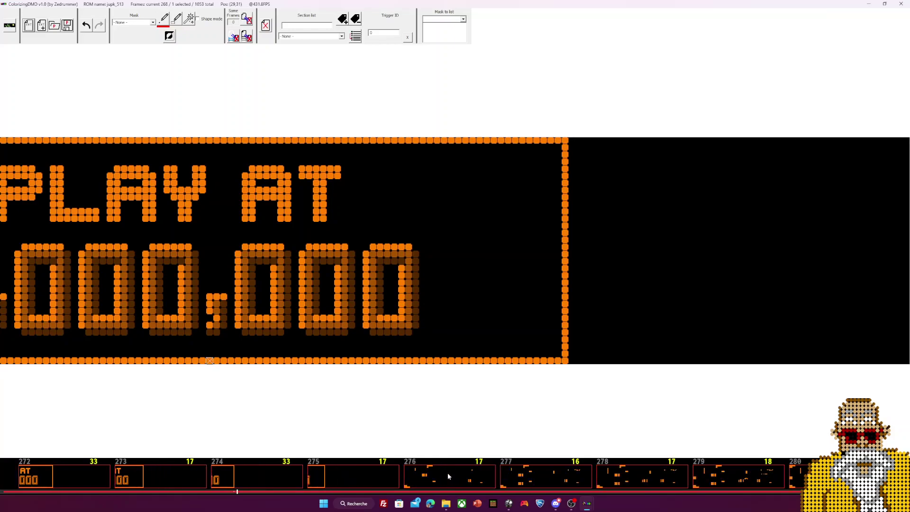
scroll(448, 476, down, 20)
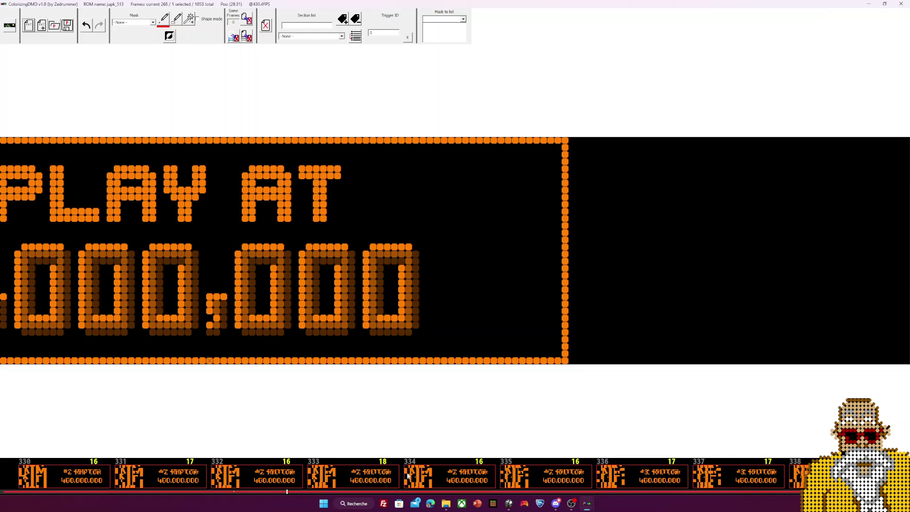
scroll(408, 475, down, 12)
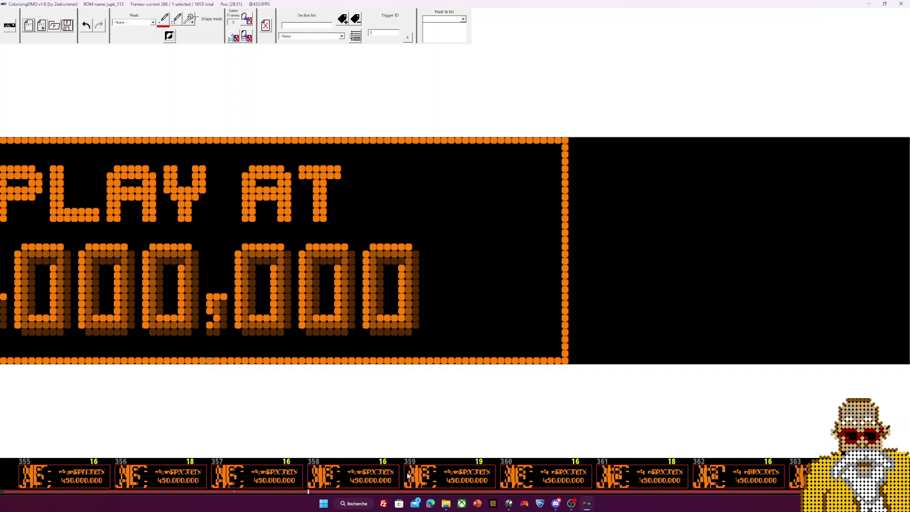
scroll(407, 475, down, 5)
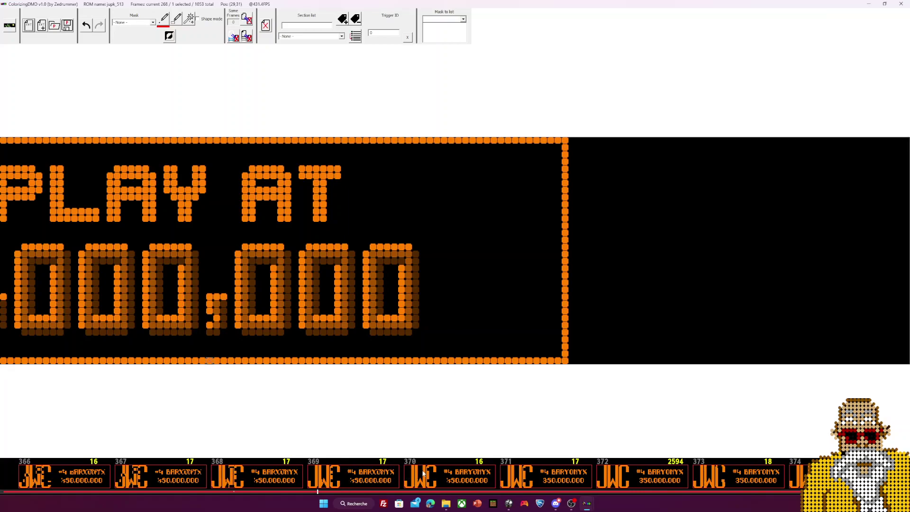
scroll(436, 476, down, 10)
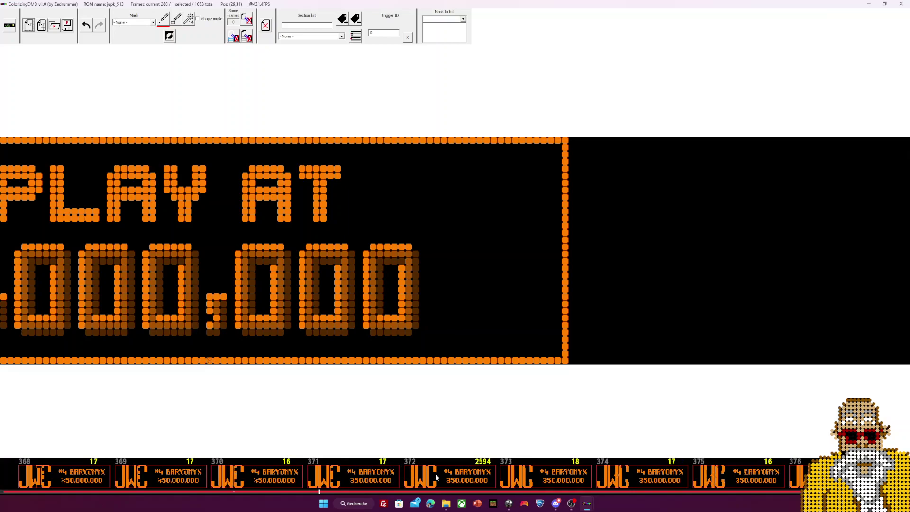
scroll(435, 476, down, 20)
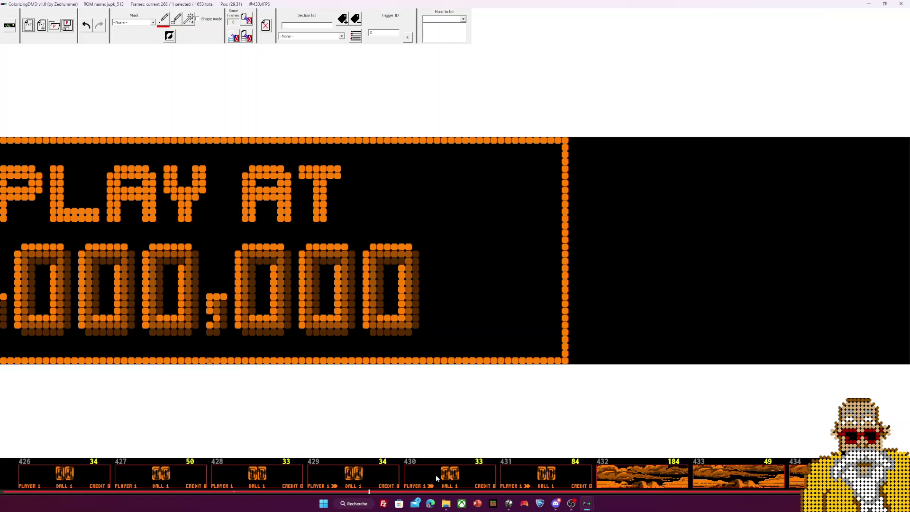
scroll(436, 474, down, 1)
scroll(433, 478, up, 7)
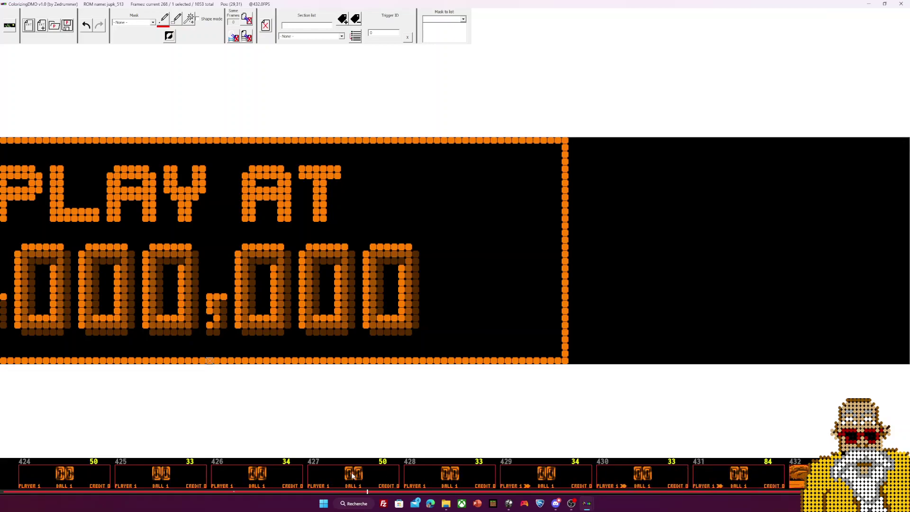
scroll(353, 476, up, 20)
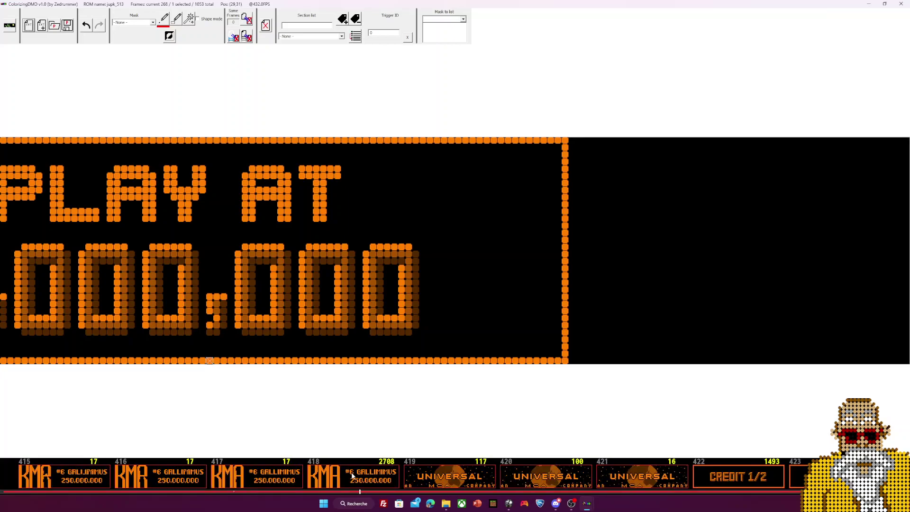
scroll(353, 476, up, 20)
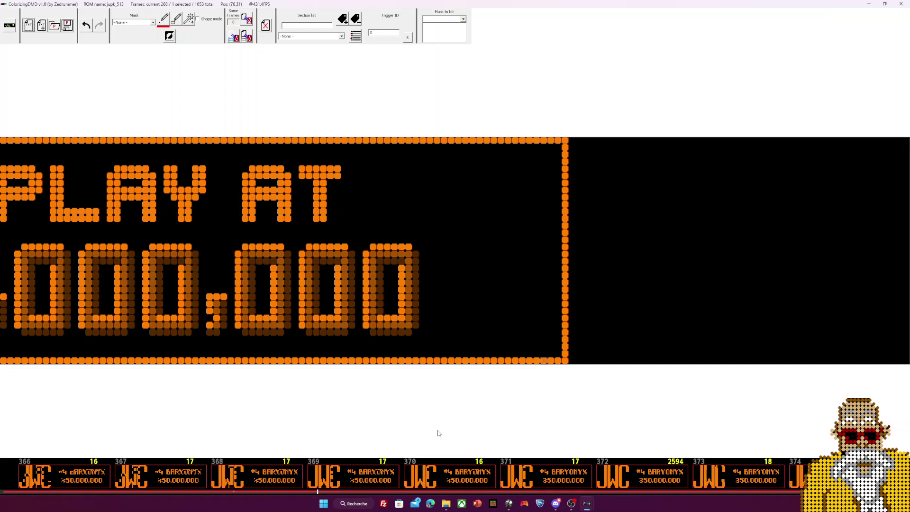
Step: Append the Stargate dump stargat5.txt with TXT+, bringing the project to 1094 frames
scroll(410, 480, down, 4)
scroll(410, 480, down, 20)
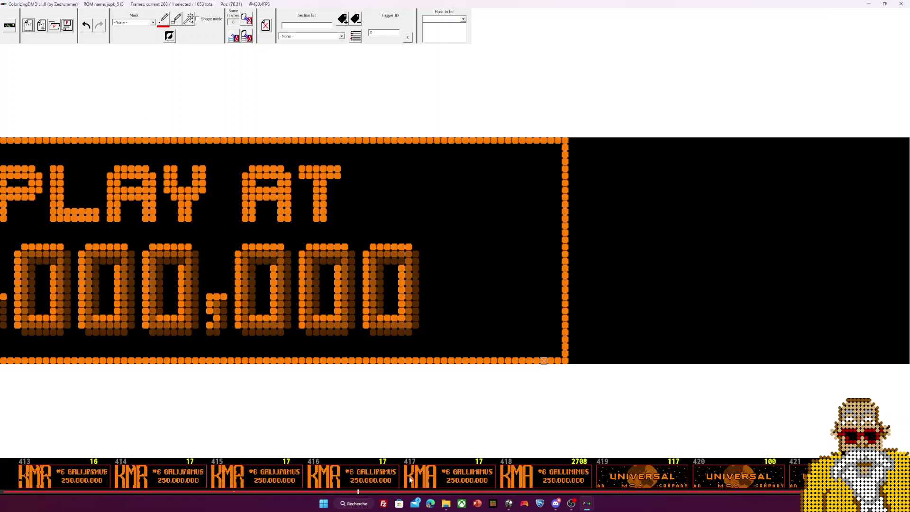
scroll(410, 481, down, 18)
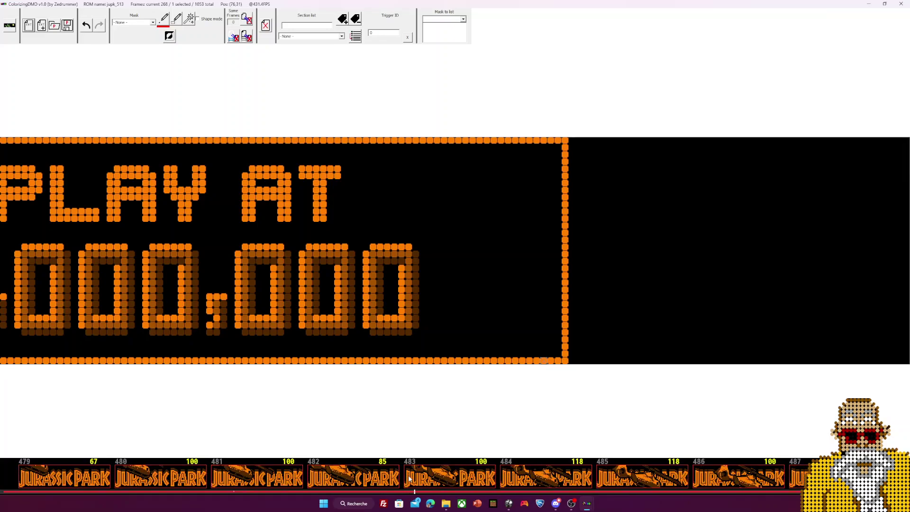
scroll(411, 479, down, 13)
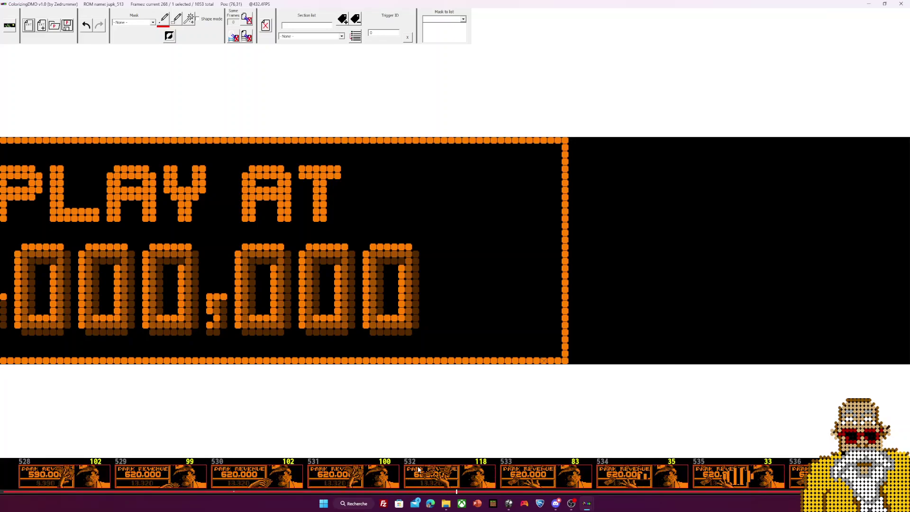
scroll(418, 469, down, 9)
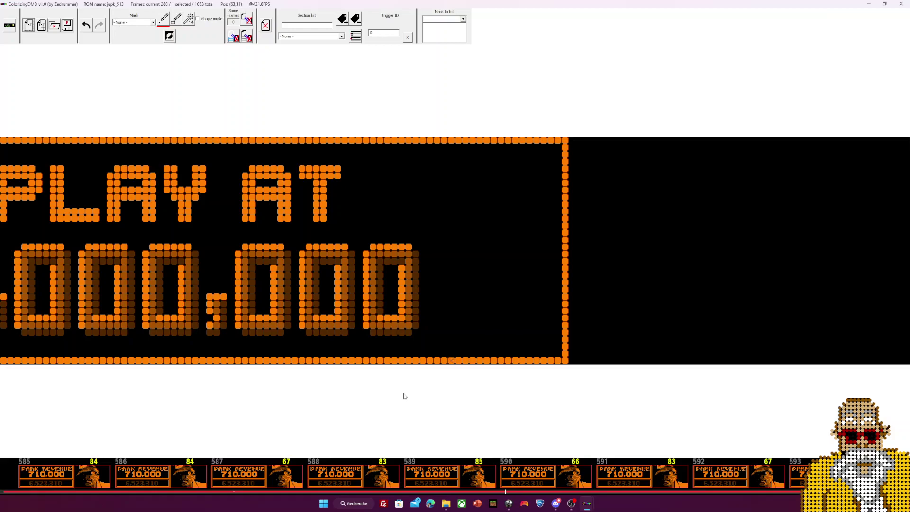
click(42, 26)
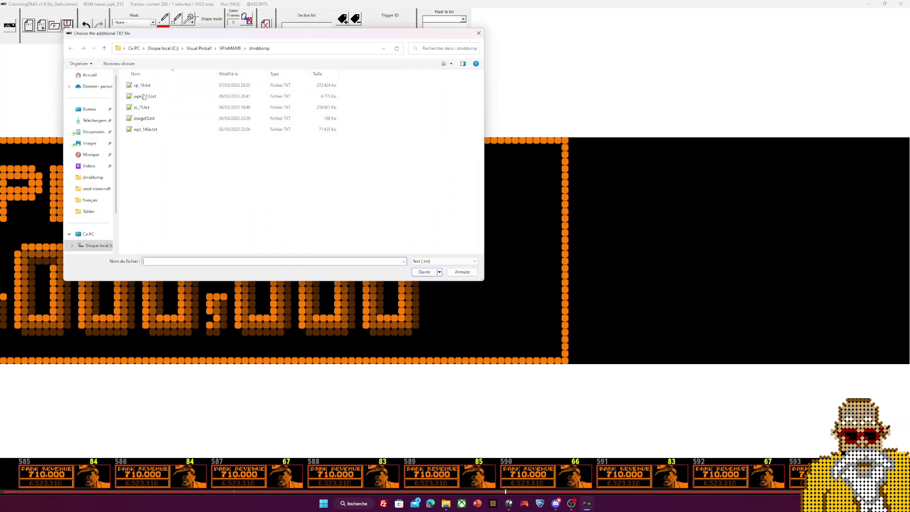
click(143, 119)
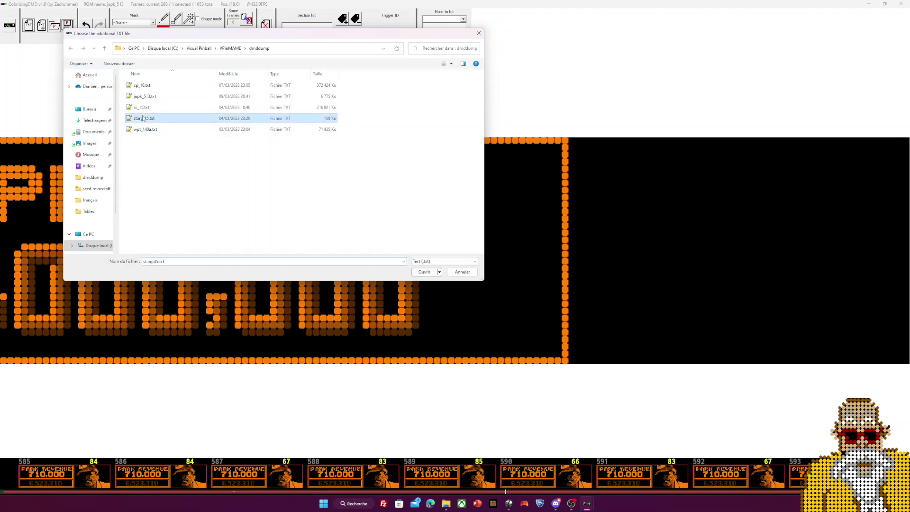
click(415, 273)
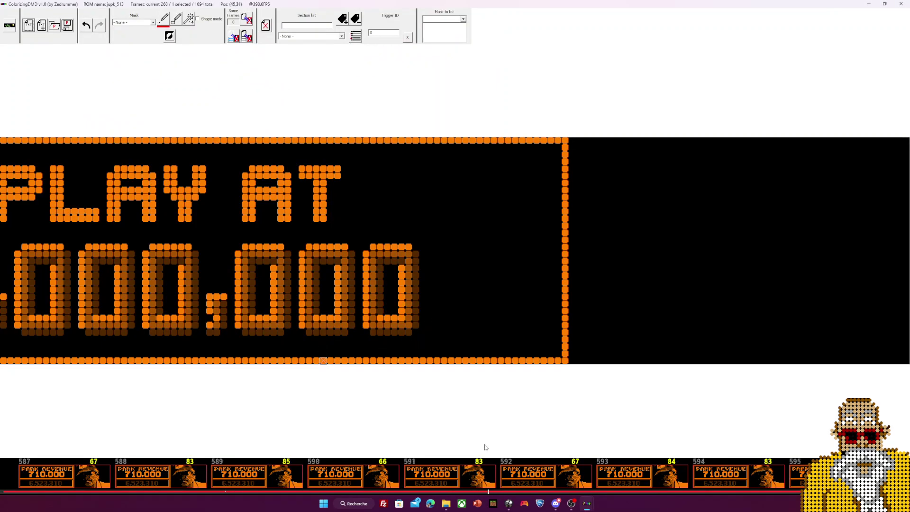
Step: Jump to the end of the strip and preview appended Stargate frames 1058 and 1071
scroll(480, 440, down, 2)
drag(521, 493, 873, 495)
click(256, 475)
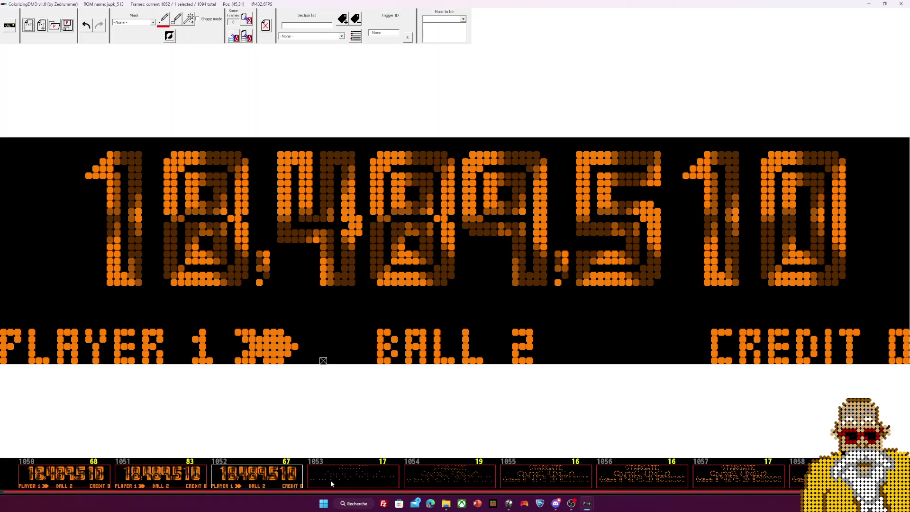
click(353, 474)
click(545, 474)
click(799, 484)
click(773, 472)
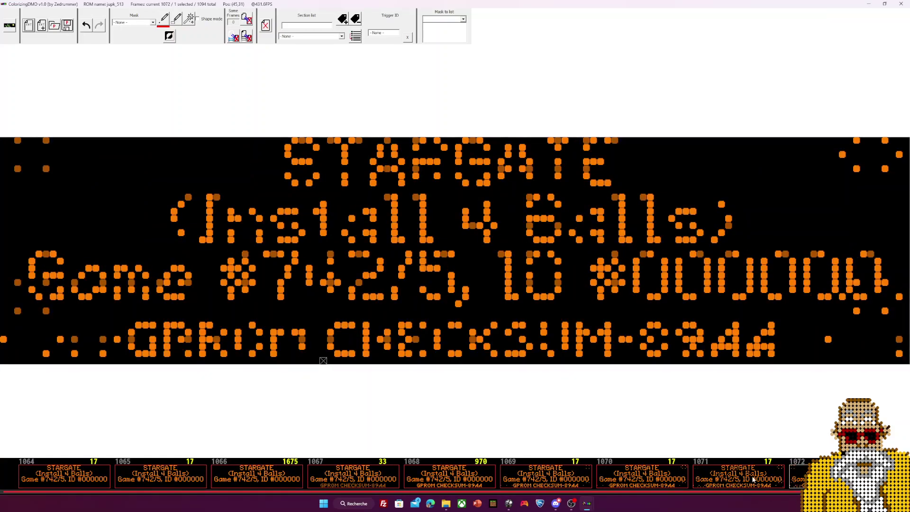
Step: Show frame 1093, the orange GAME OVER / CREDITS 0 screen, in the editor
scroll(773, 471, down, 3)
scroll(773, 472, down, 3)
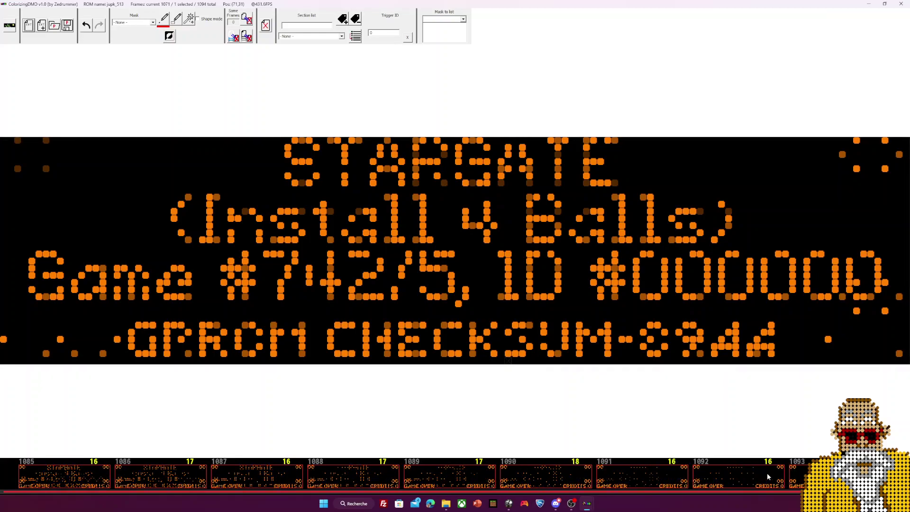
click(434, 477)
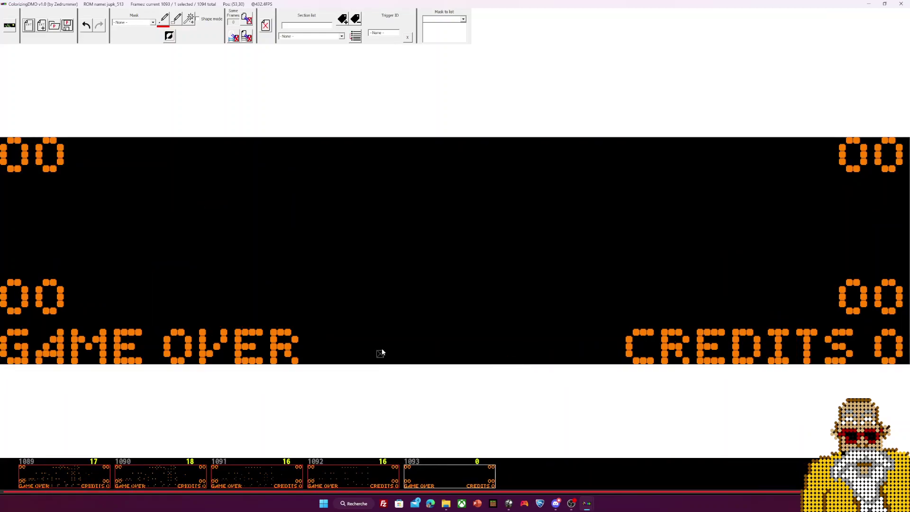
scroll(370, 306, up, 3)
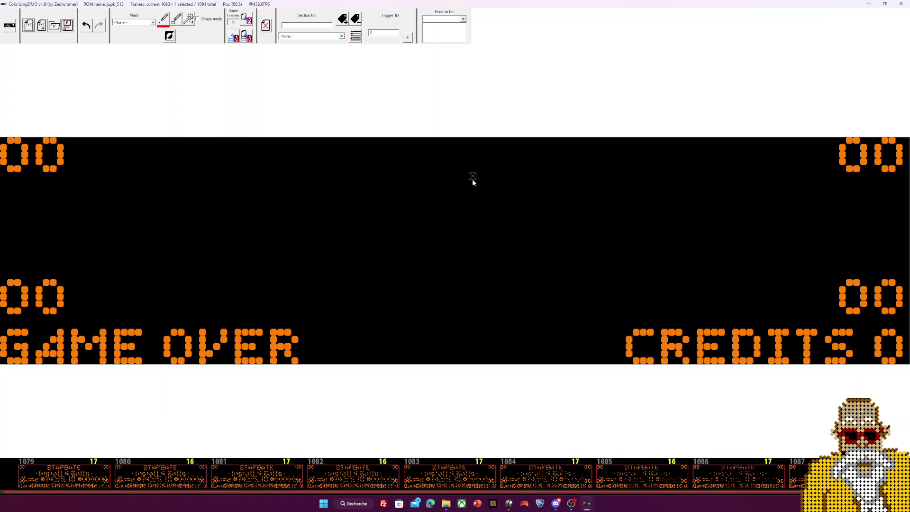
scroll(467, 188, down, 3)
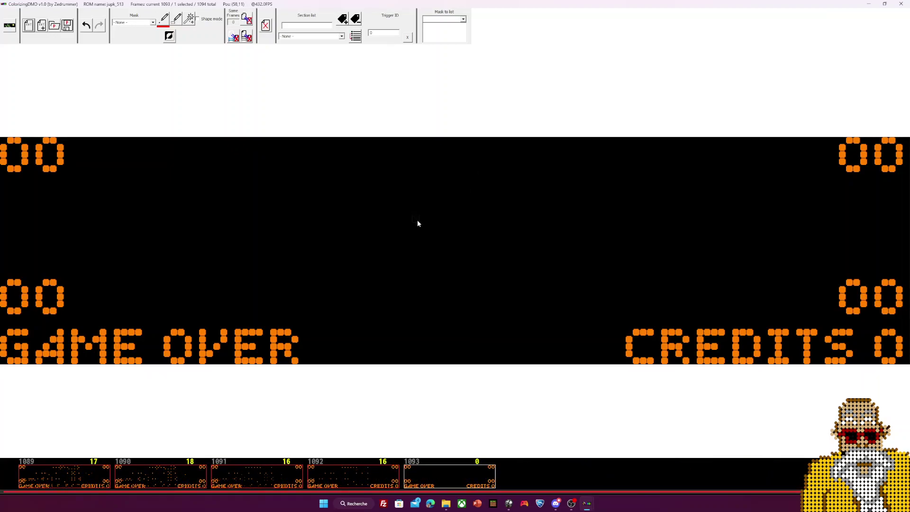